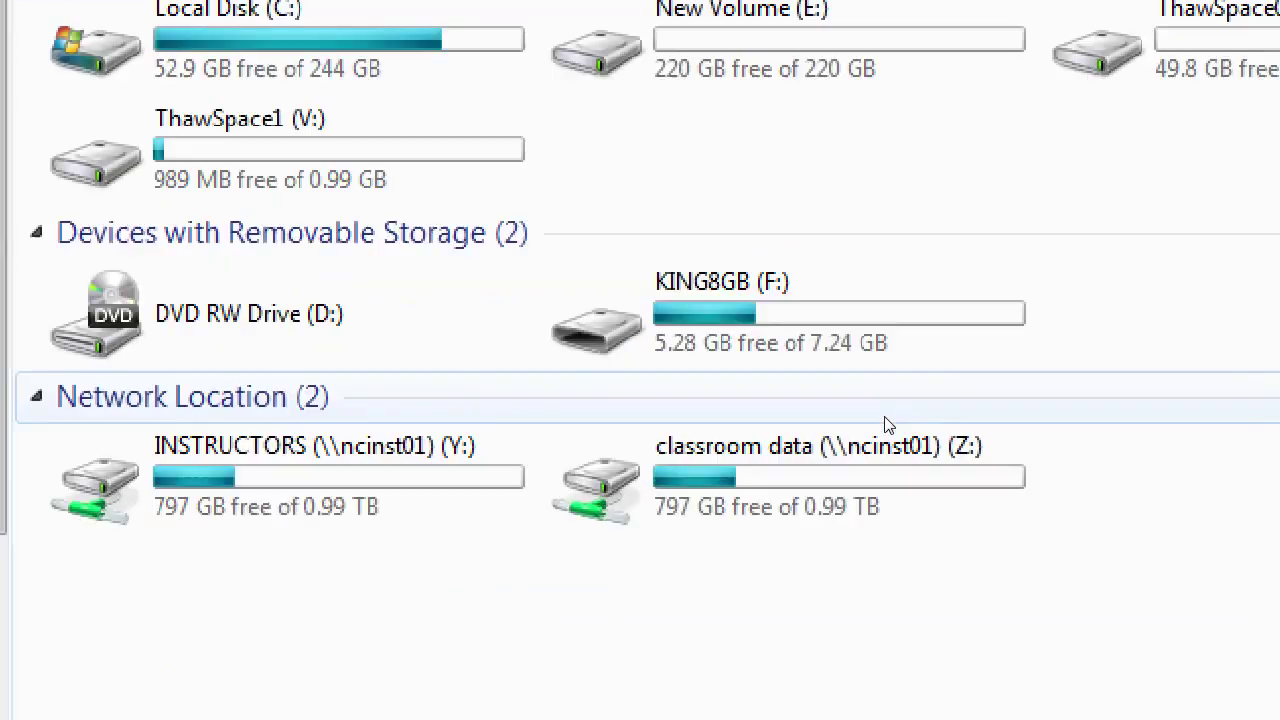
# Close the Computer window and review the basic Command Prompt commands in the Cordova workflow PDF before returning to the desktop.
pyautogui.moveTo(900, 364)
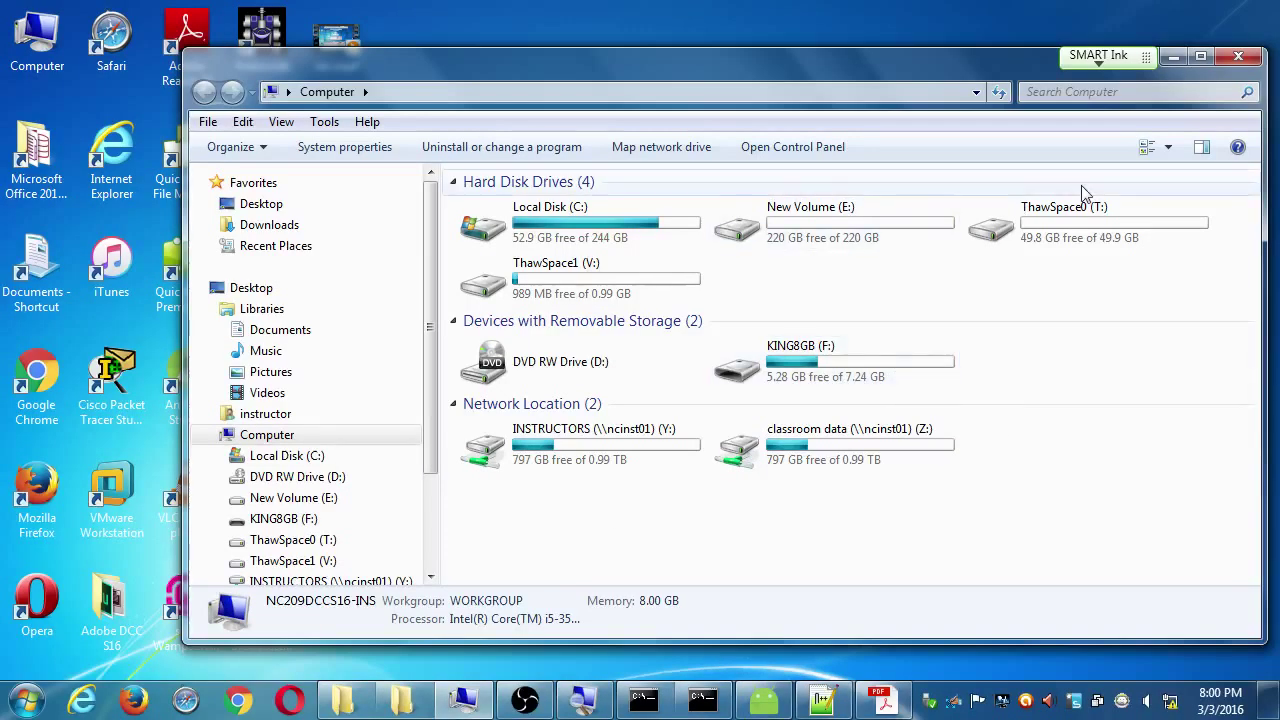
pyautogui.click(1239, 56)
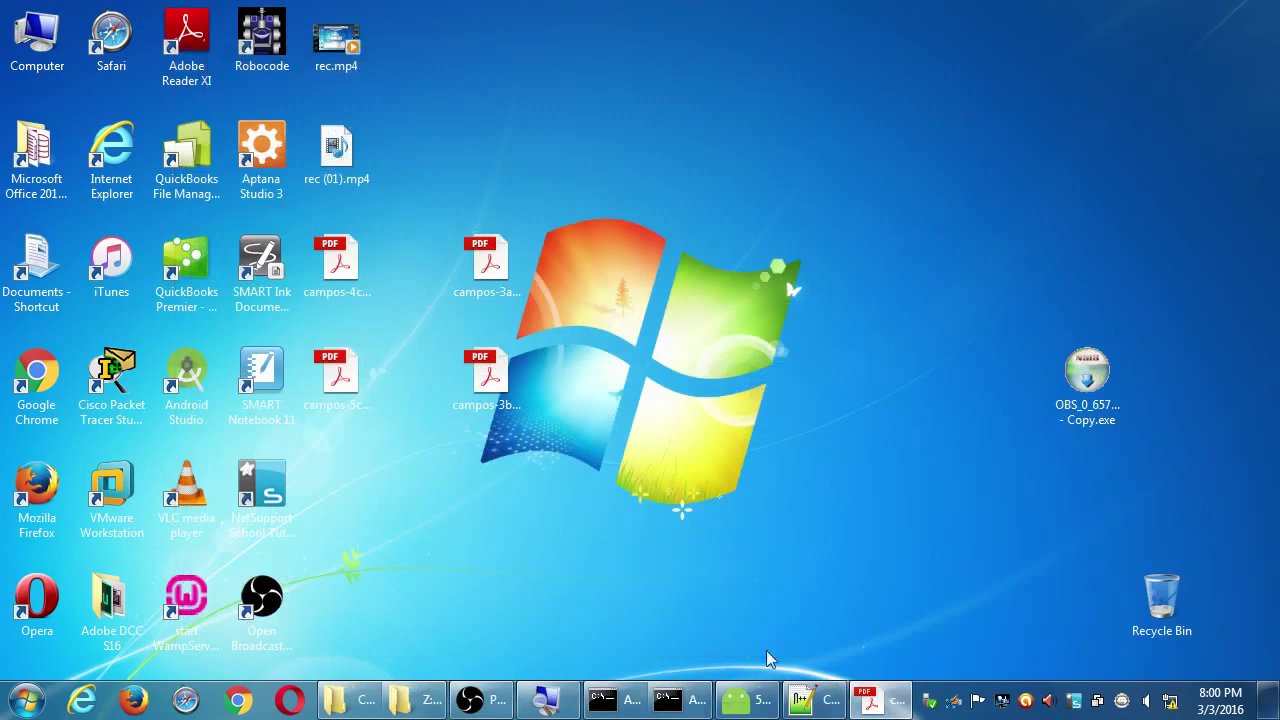
pyautogui.click(886, 704)
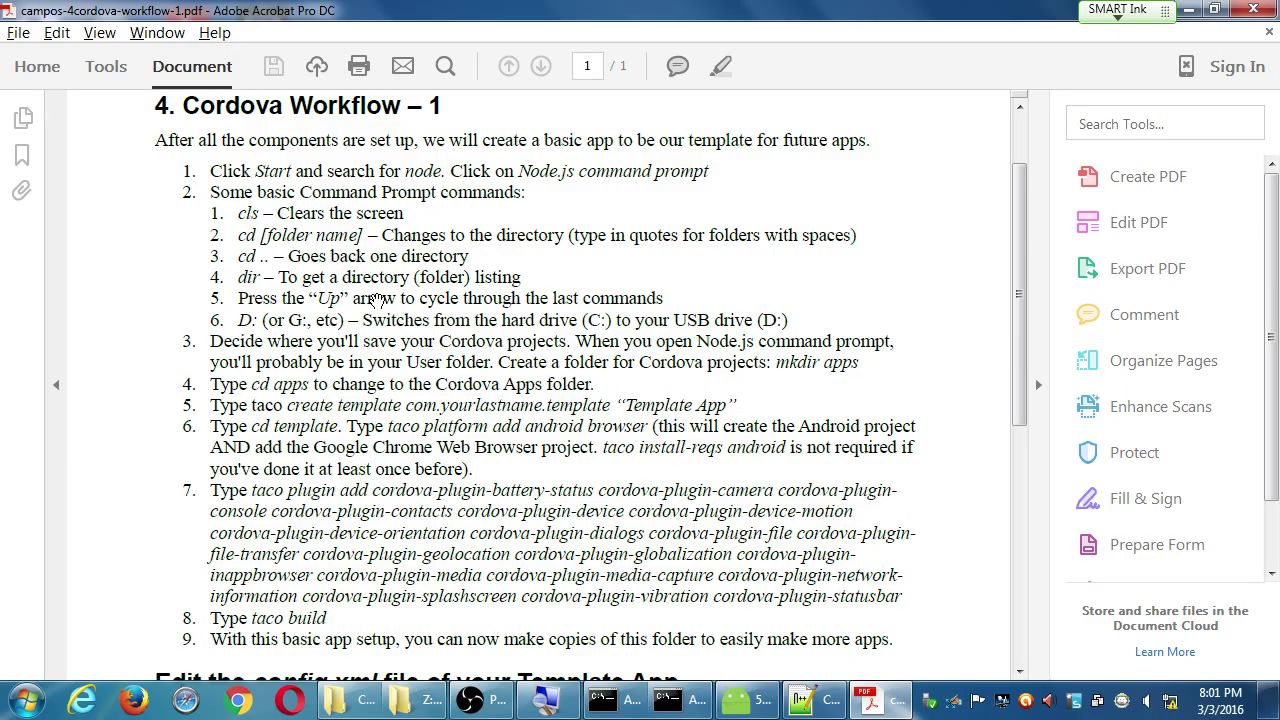
pyautogui.press('super+d')
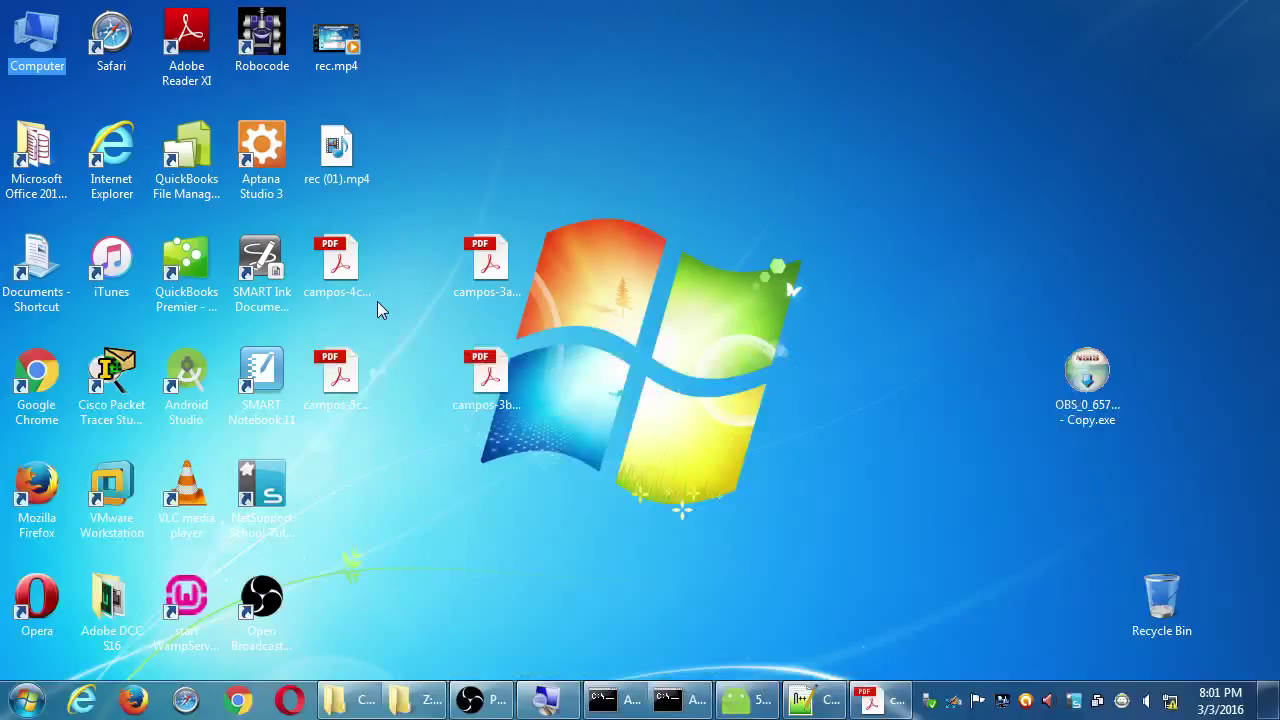
# Open a command window at the Adobe DCC S16 folder on the desktop.
pyautogui.click(100, 618)
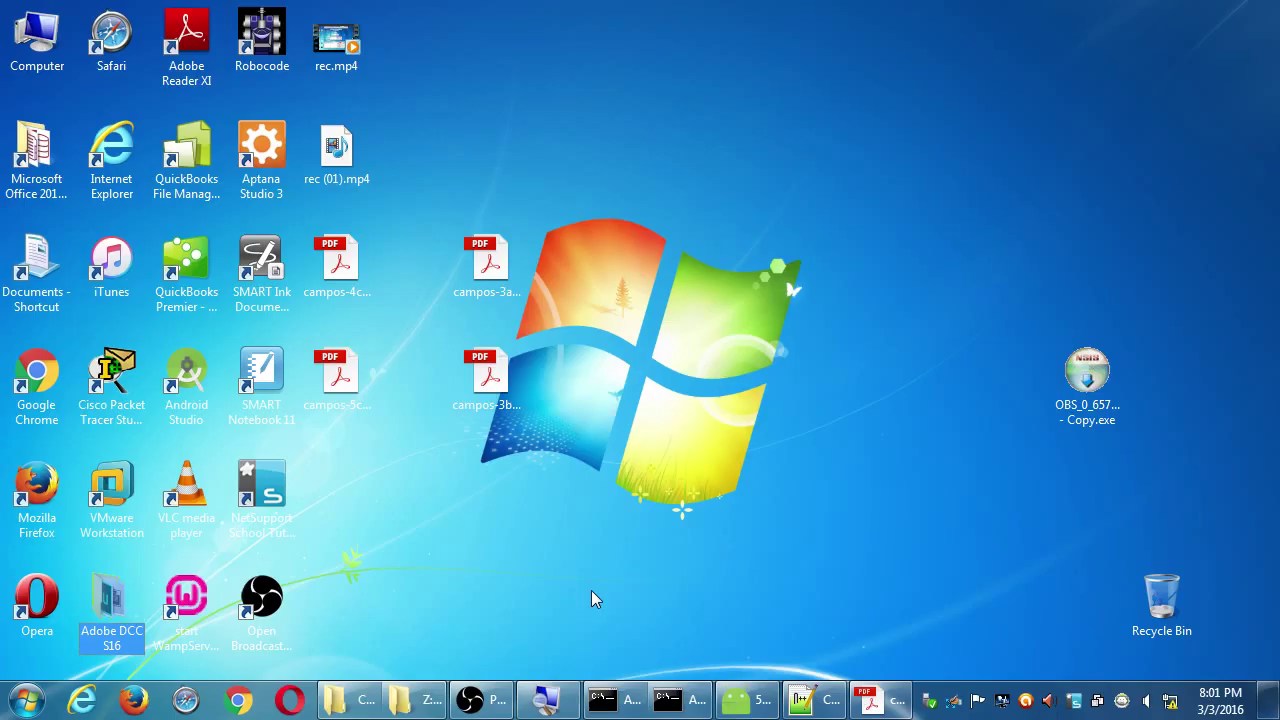
pyautogui.rightClick(104, 602)
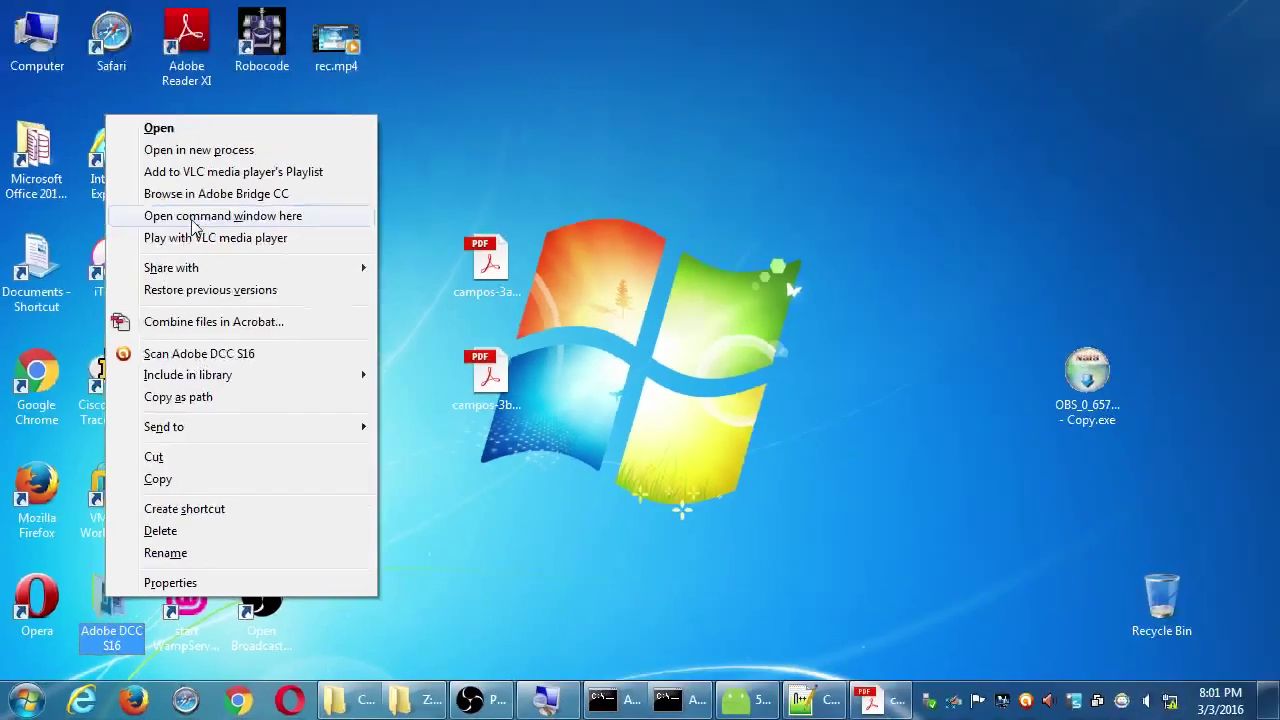
pyautogui.click(311, 719)
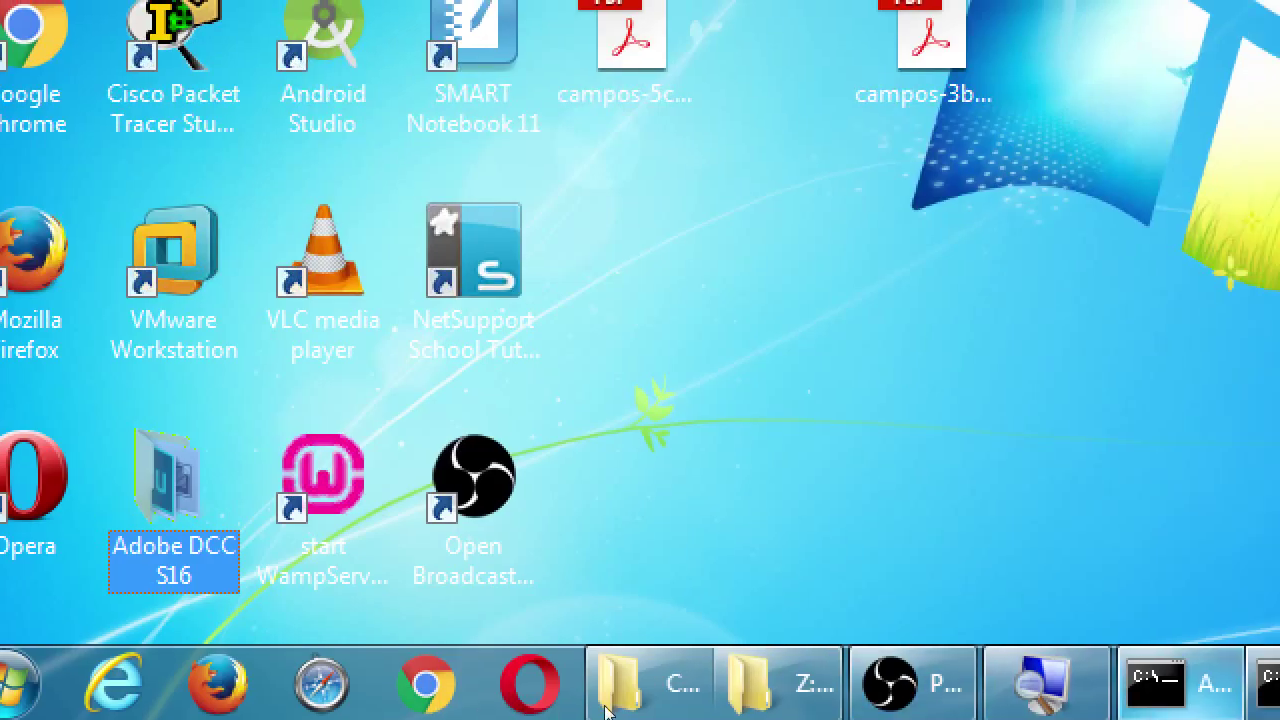
pyautogui.click(1210, 680)
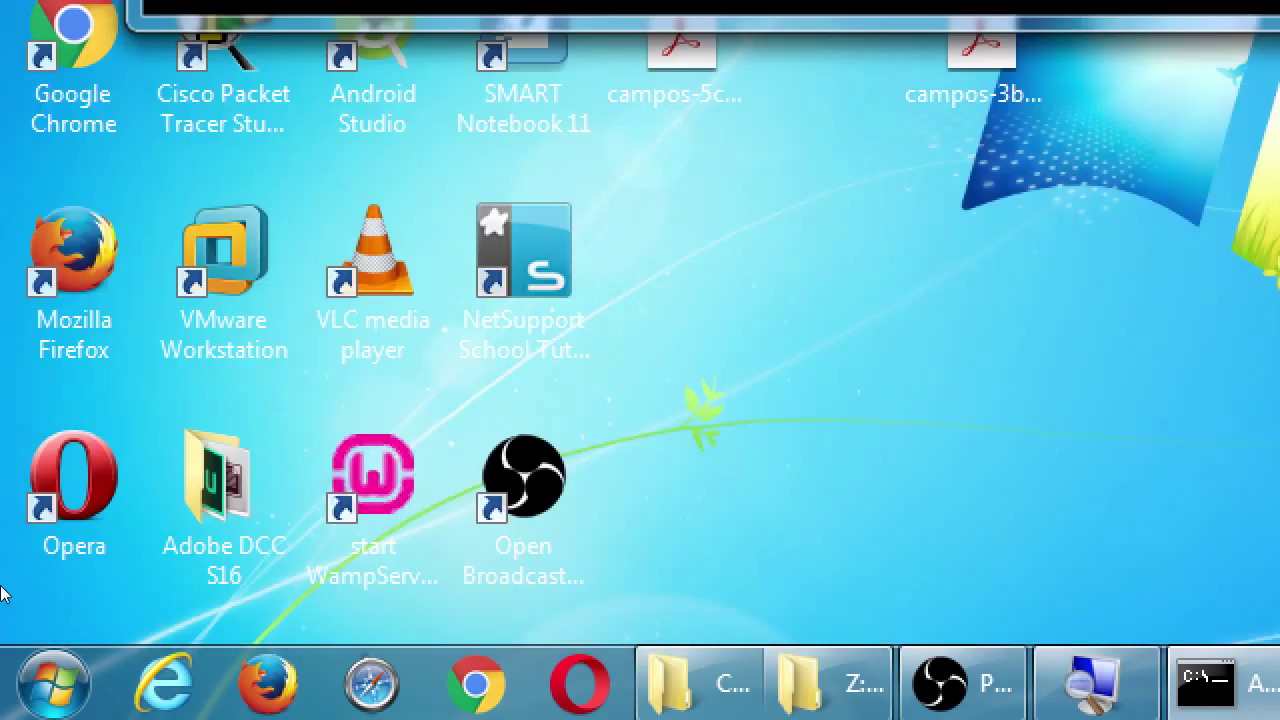
pyautogui.press('a')
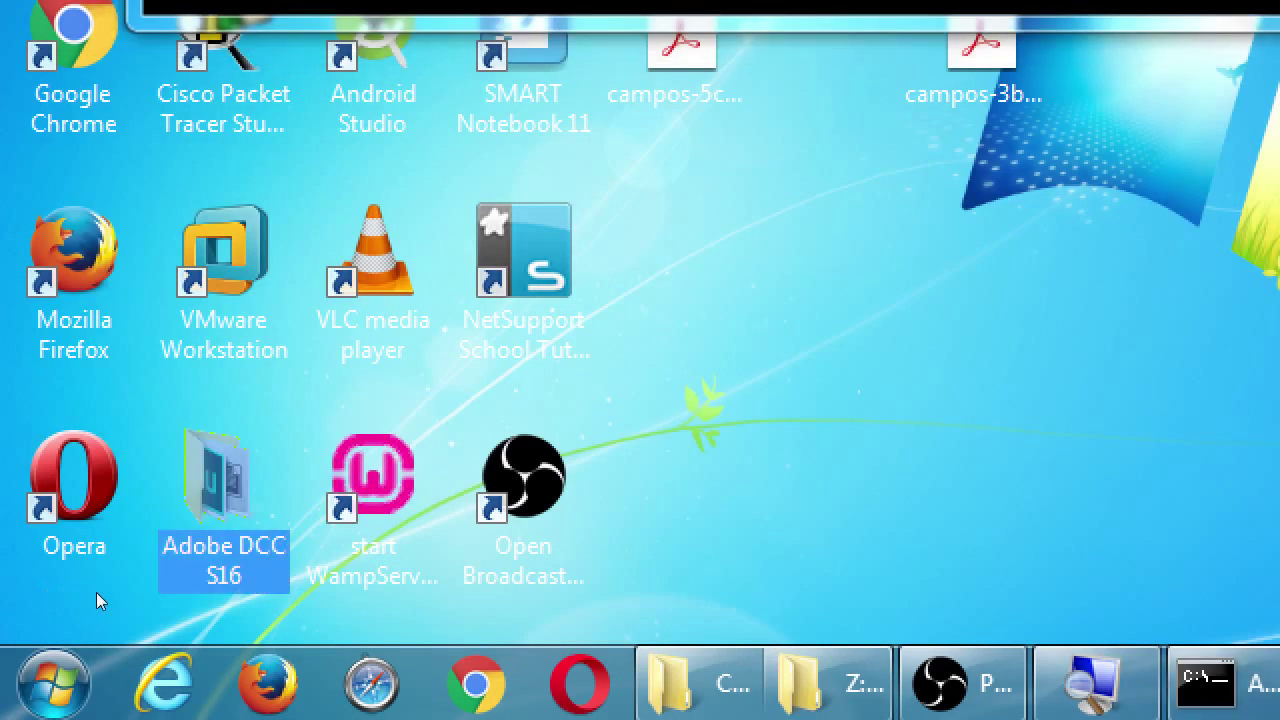
pyautogui.press('super')
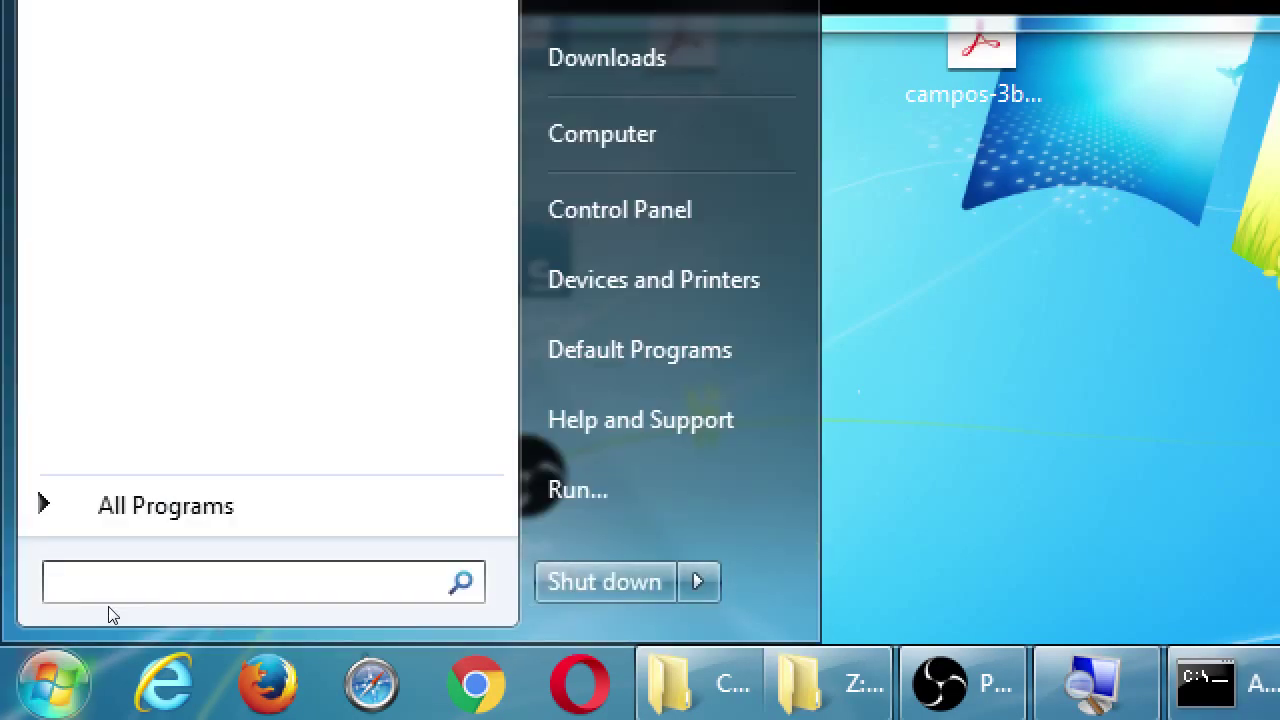
pyautogui.press('Escape')
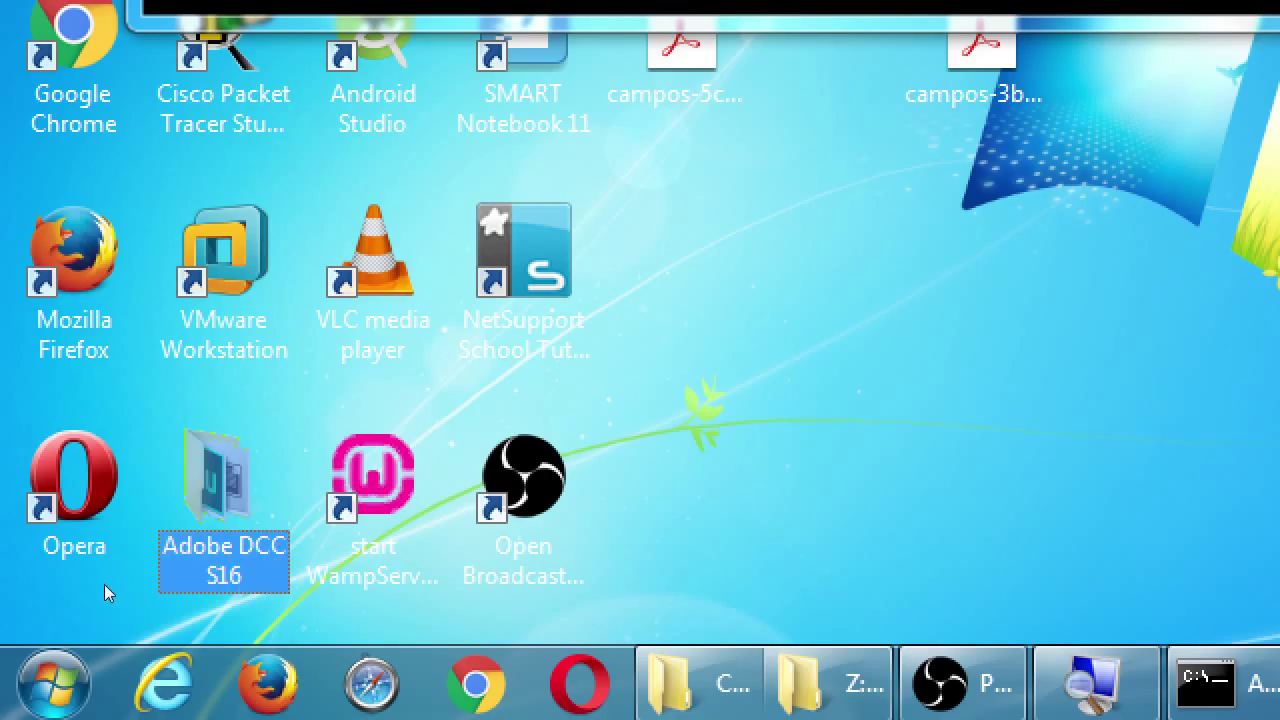
pyautogui.hotkey('shift', 'F10')
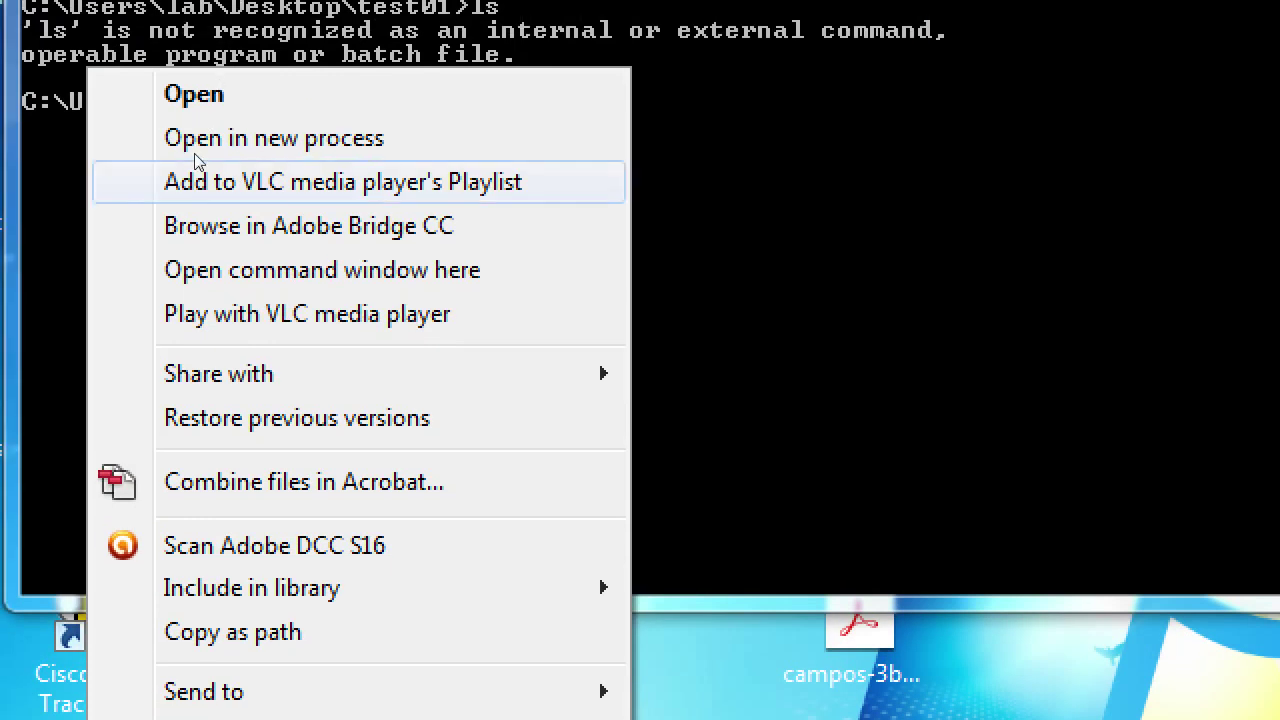
pyautogui.press('Down')
pyautogui.press('Down')
pyautogui.press('Return')
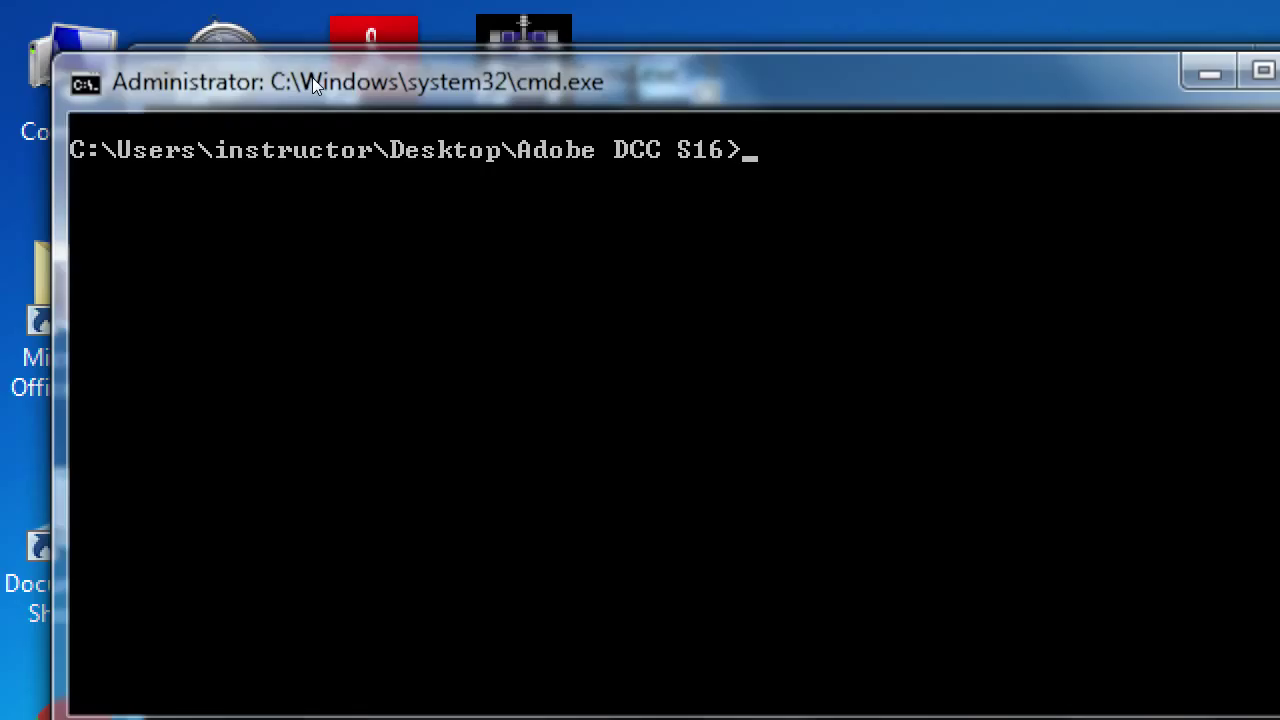
# Close the Adobe DCC S16 command window with the exit command.
pyautogui.hotkey('ctrl', 'w')
pyautogui.press('BackSpace')
pyautogui.write('exit')
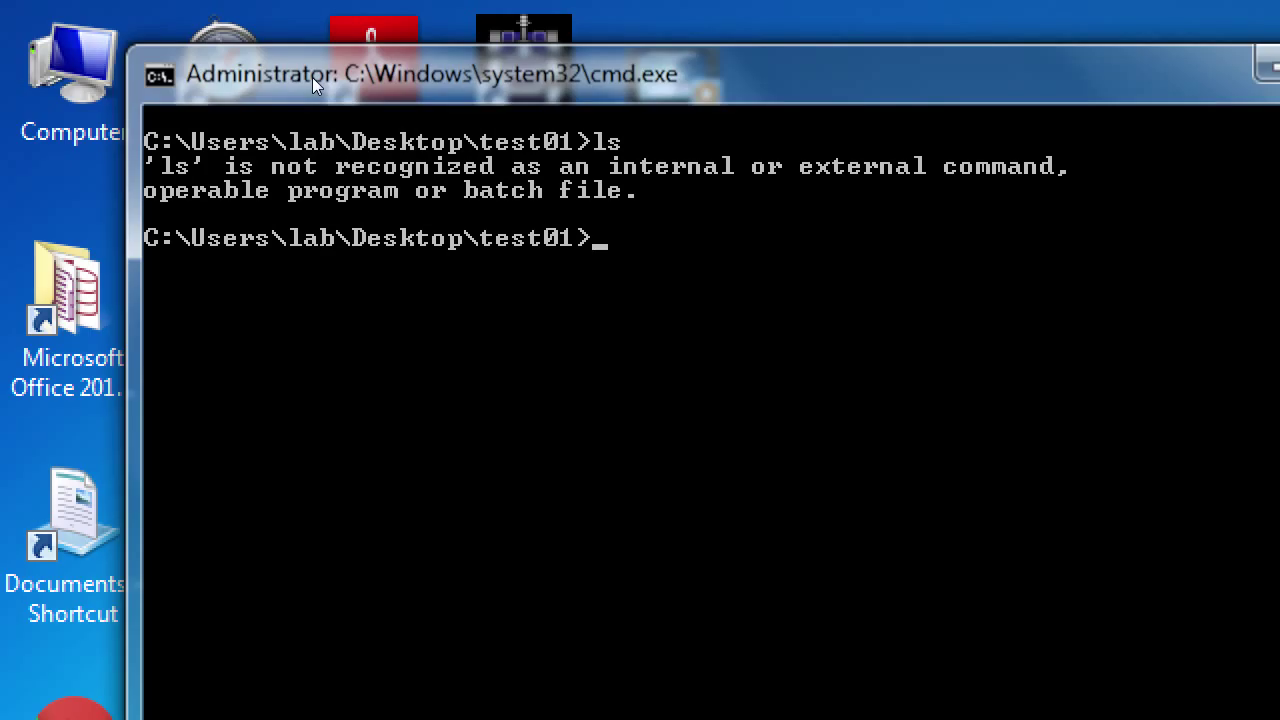
# Clear the screen of the test01 command window with cls.
pyautogui.write('cls')
pyautogui.press('Return')
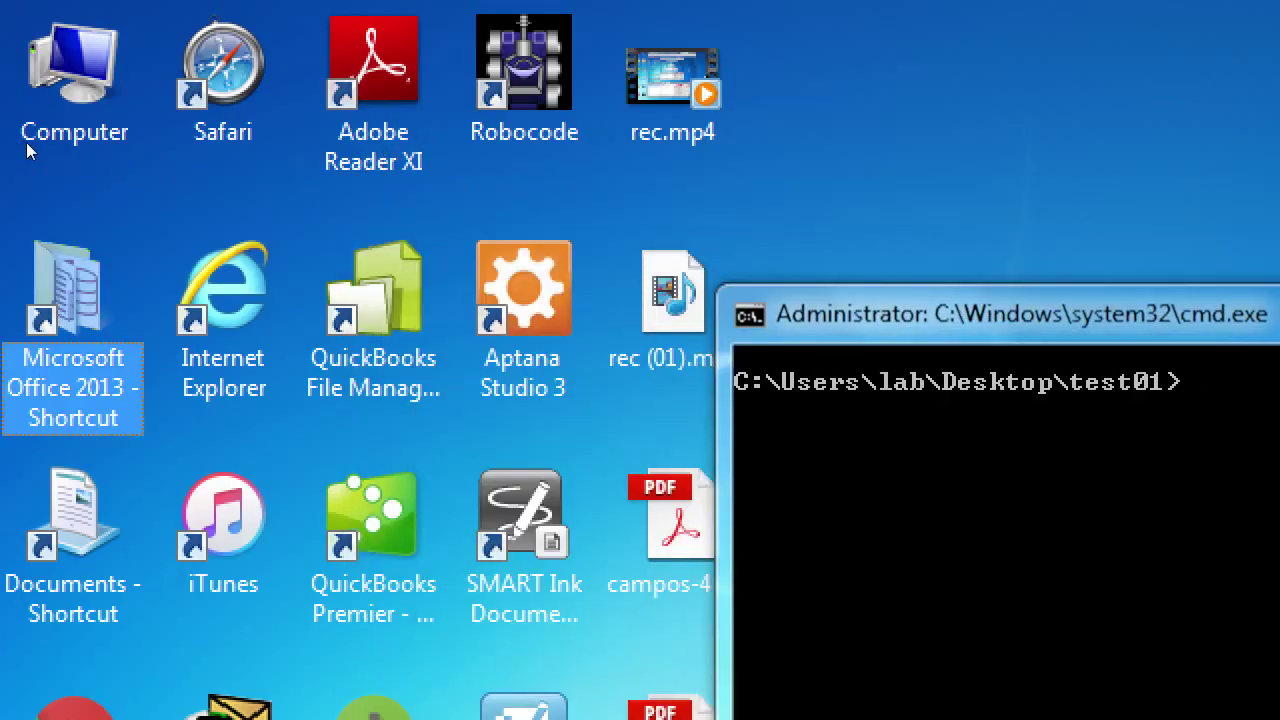
pyautogui.hotkey('shift', 'F10')
pyautogui.press('Down')
pyautogui.press('Down')
pyautogui.press('Down')
pyautogui.press('Down')
pyautogui.press('Down')
pyautogui.press('Down')
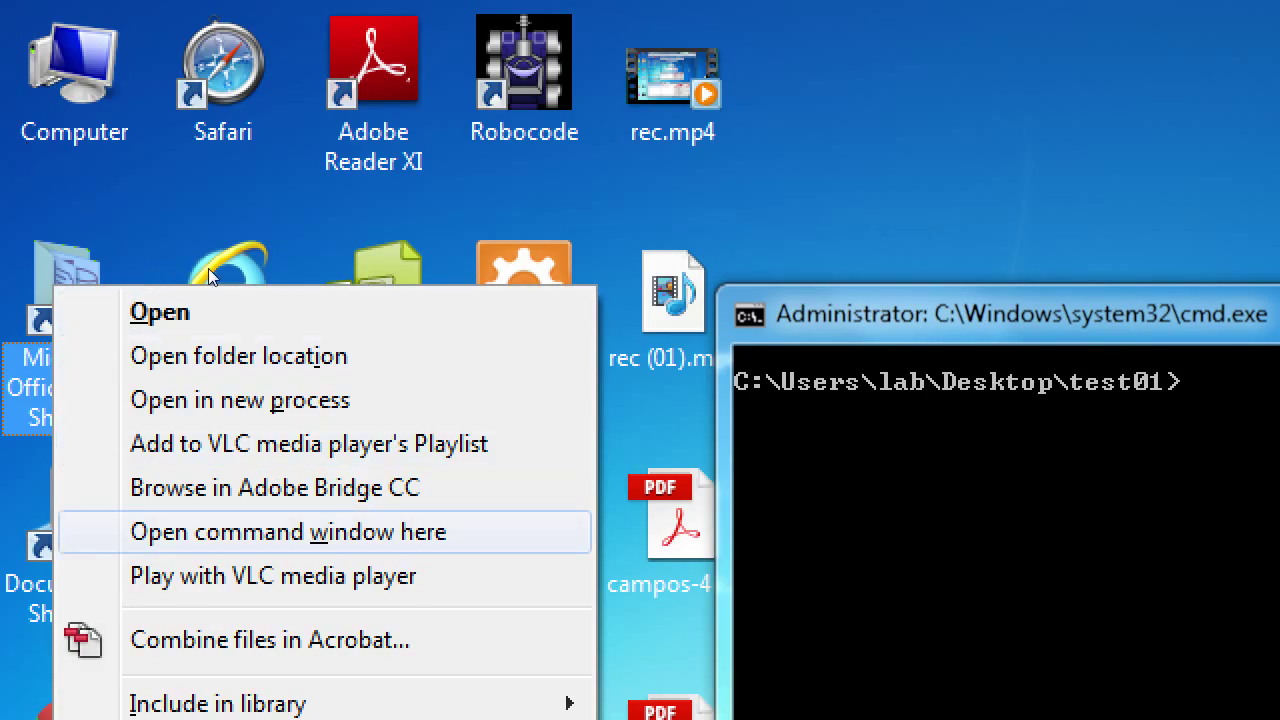
pyautogui.click(552, 122)
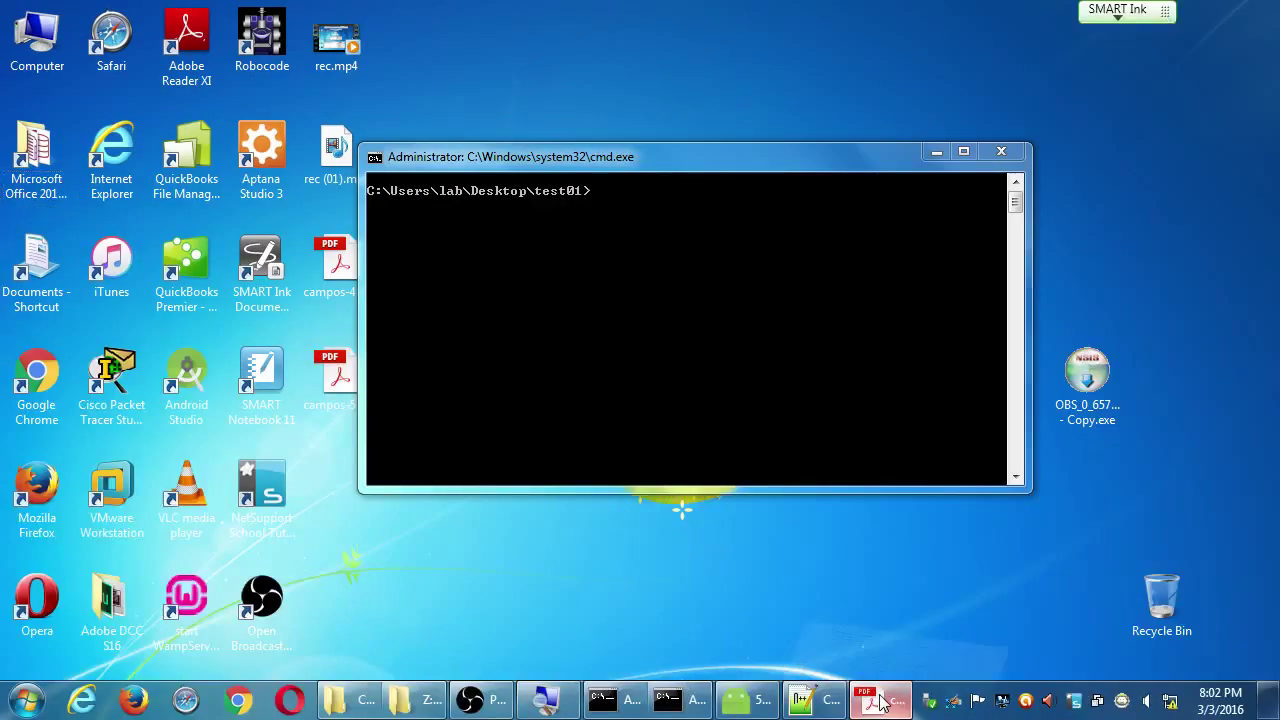
# Reread the basic Command Prompt commands in the Cordova workflow PDF and bring the test01 command window back up.
pyautogui.click(870, 700)
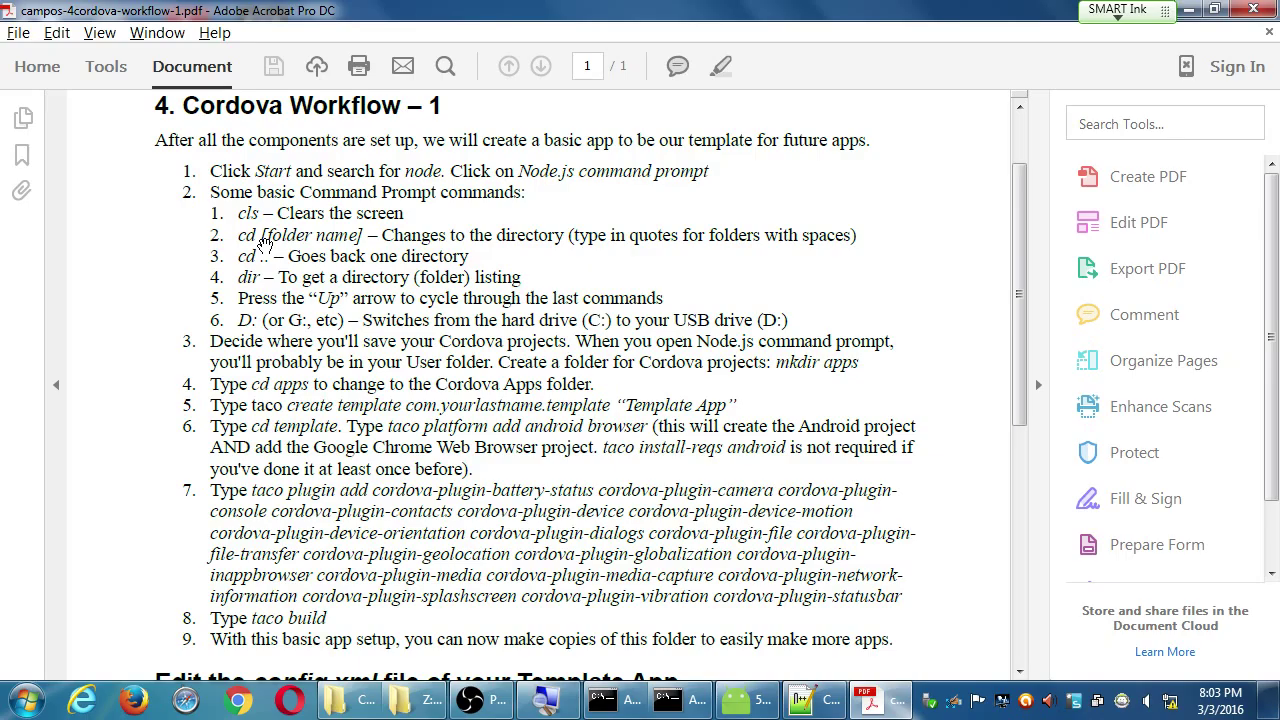
pyautogui.press('super+d')
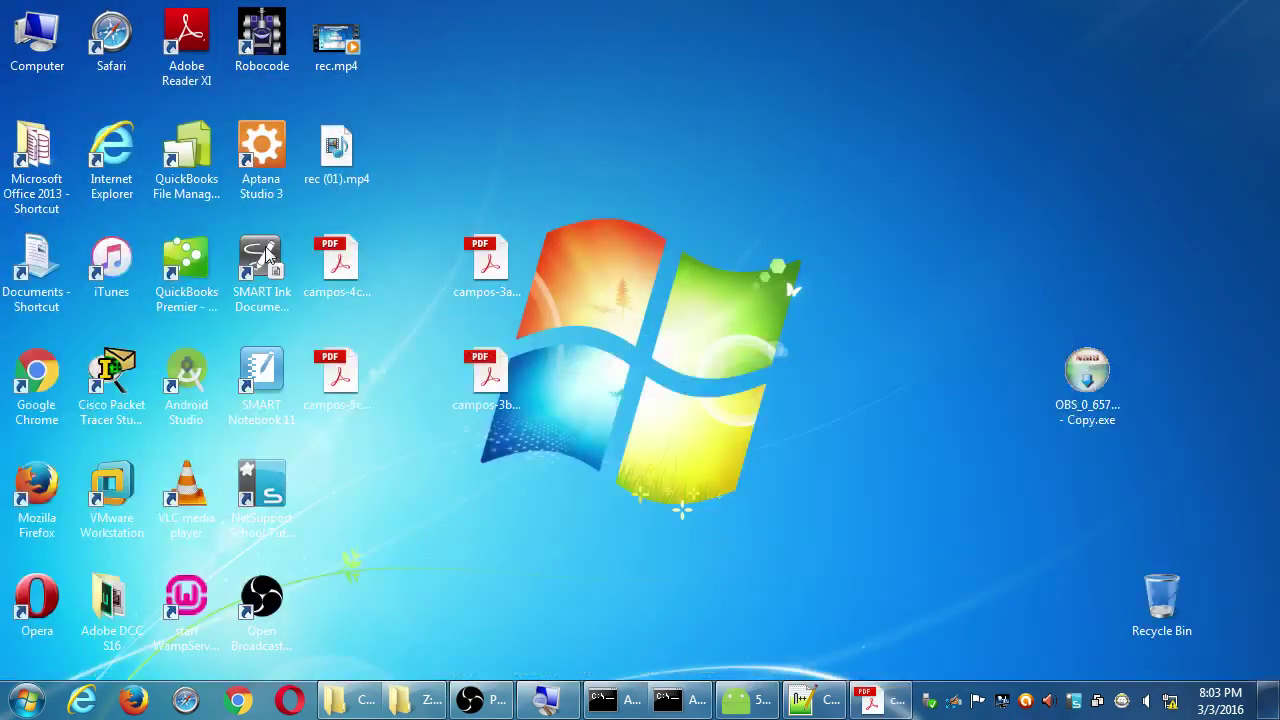
pyautogui.click(615, 699)
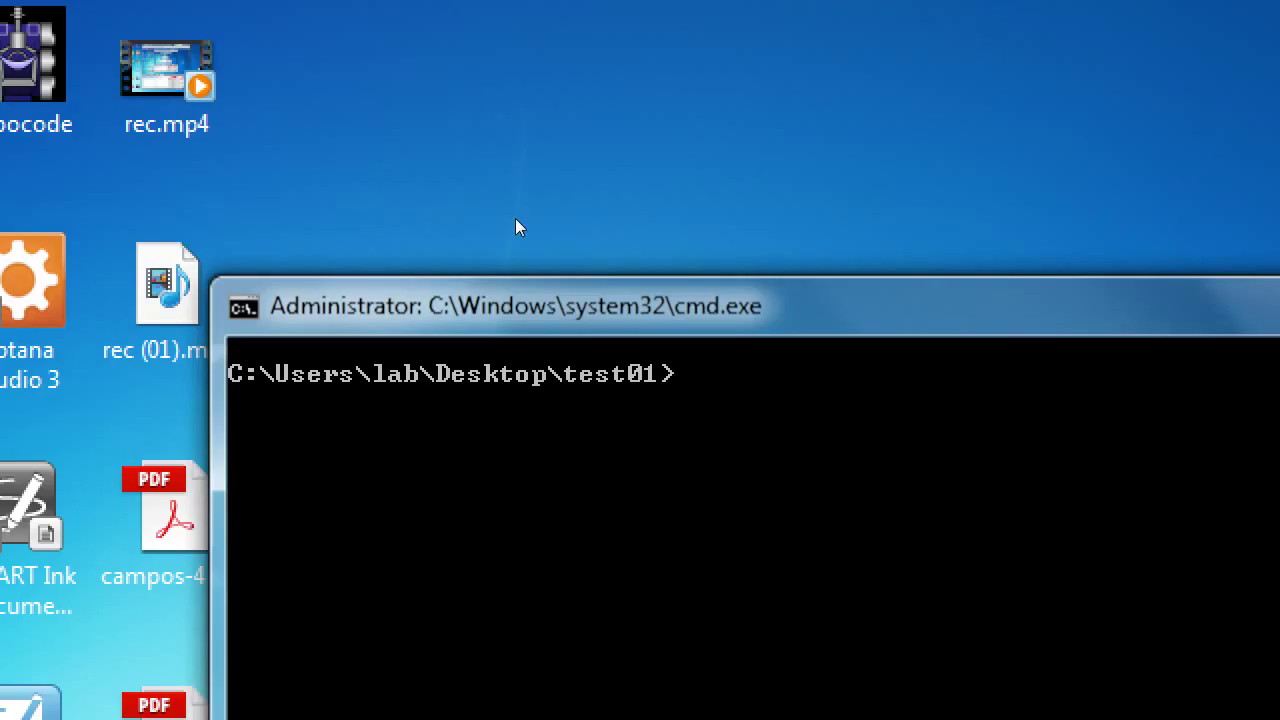
# Switch the command prompt to drive F: and list the drive's contents with dir.
pyautogui.write('F')
pyautogui.press('BackSpace')
pyautogui.write('f:')
pyautogui.press('Return')
pyautogui.write('dir')
pyautogui.press('Return')
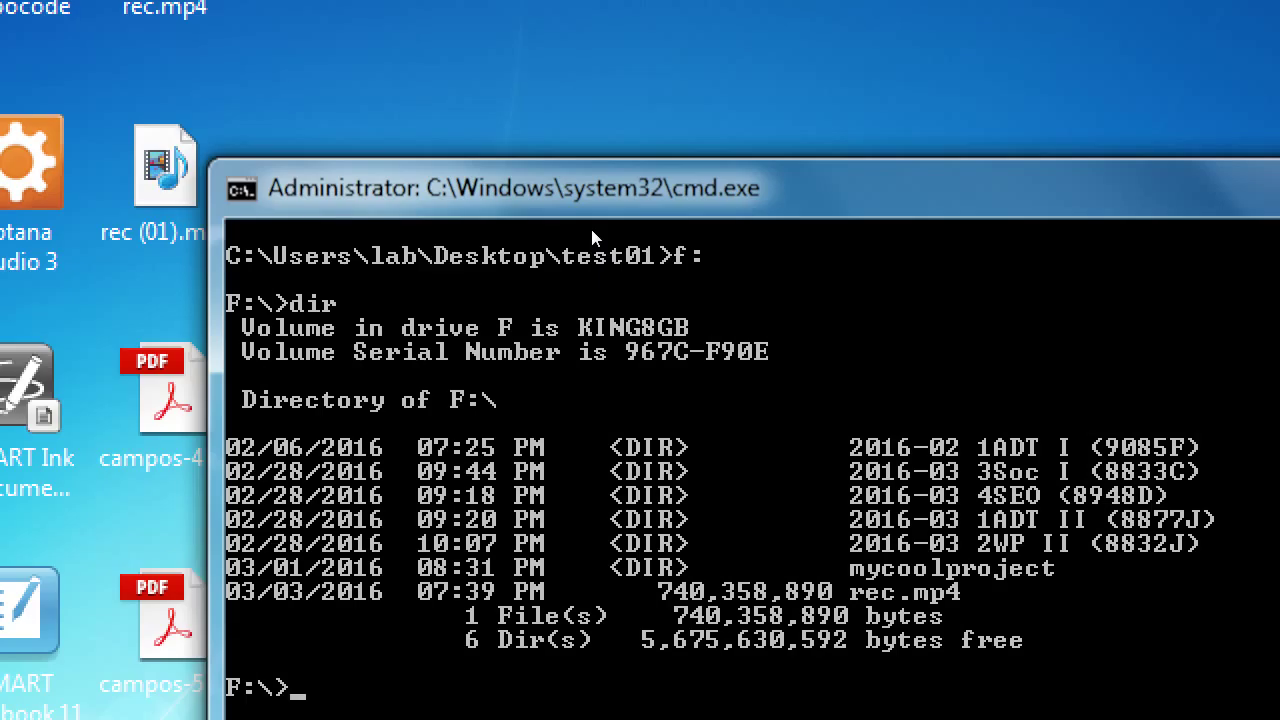
# Create a folder named apps on drive F: with mkdir and list the drive's contents again.
pyautogui.write('mkdir')
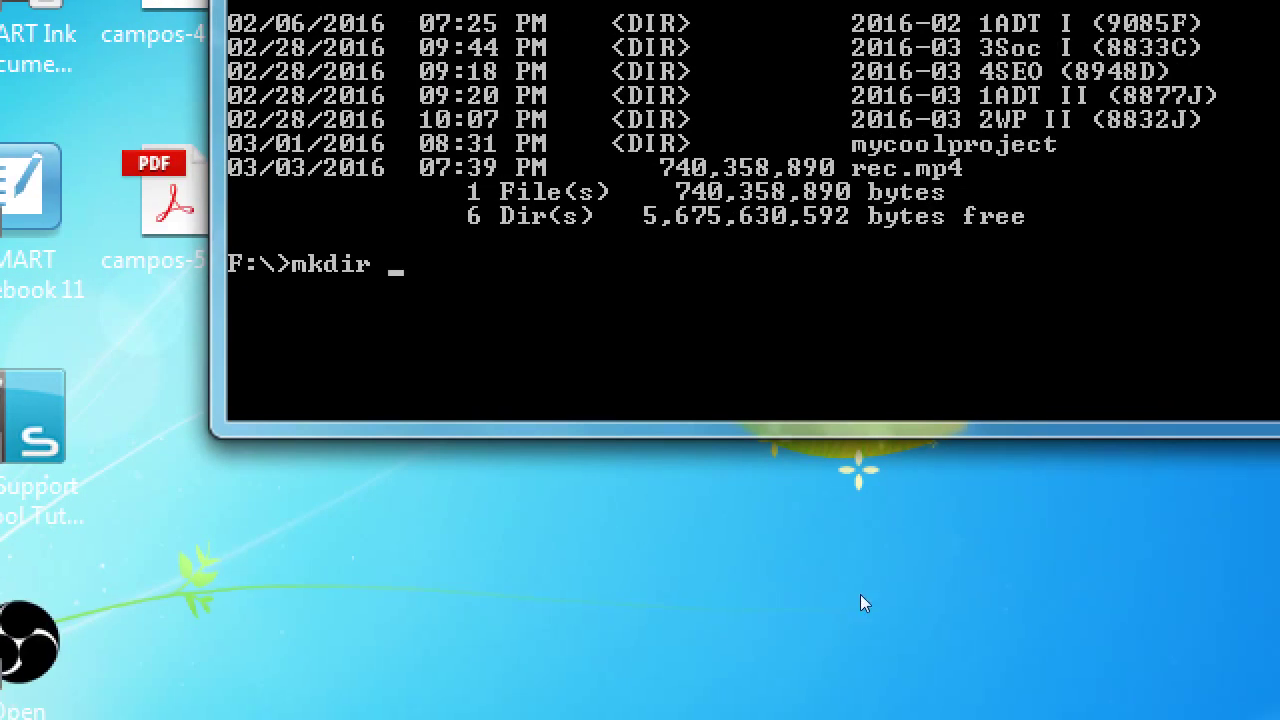
pyautogui.write('apps')
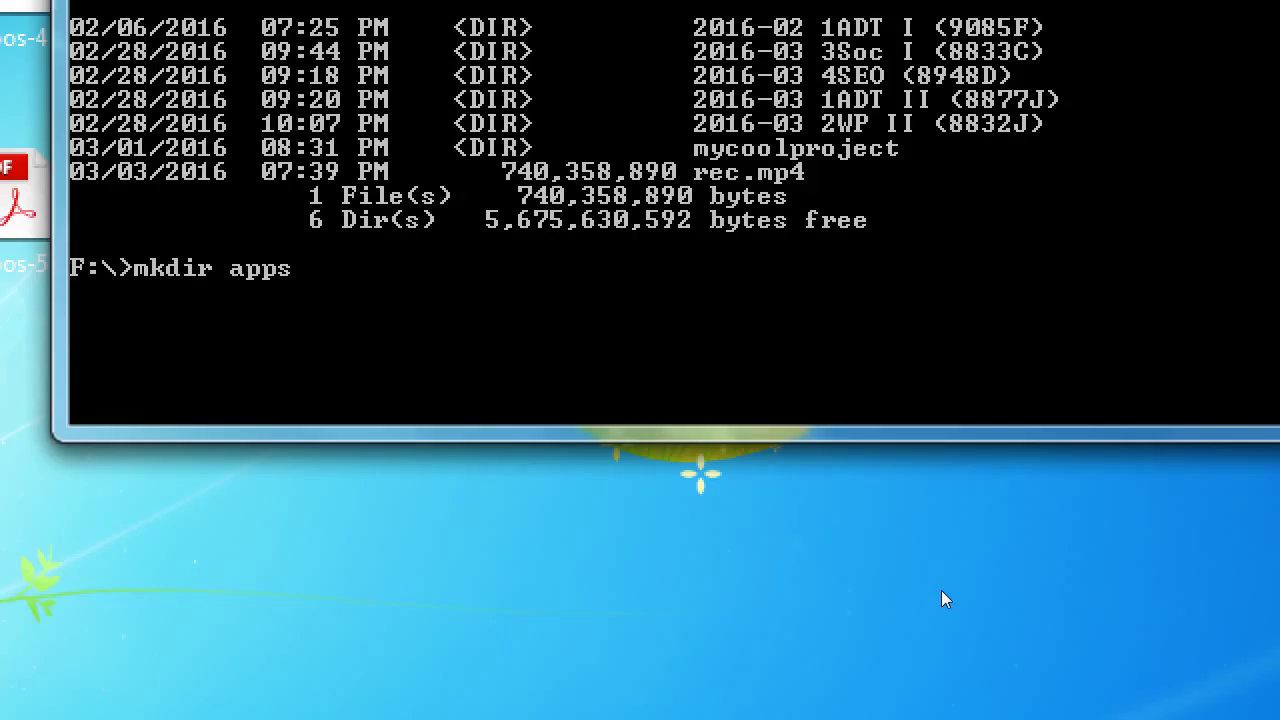
pyautogui.press('Return')
pyautogui.write('dir')
pyautogui.press('Return')
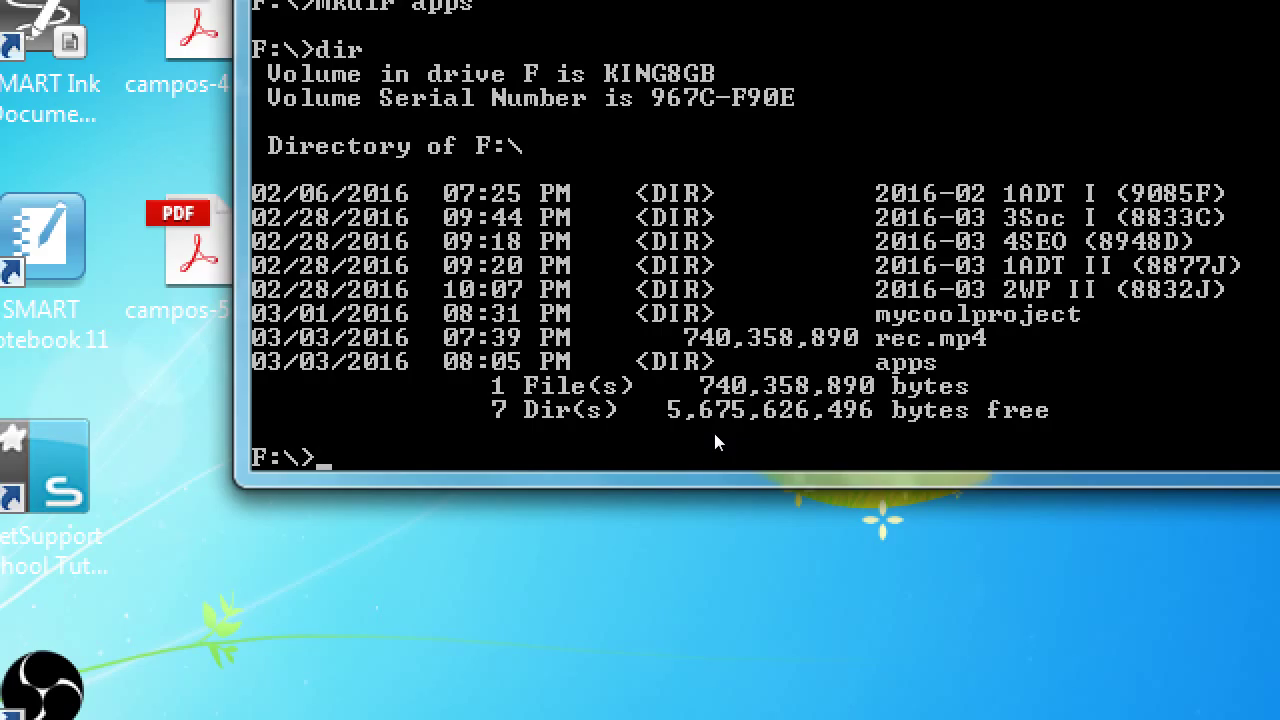
# Change the current directory to the apps folder.
pyautogui.write('cd apps')
pyautogui.press('Return')
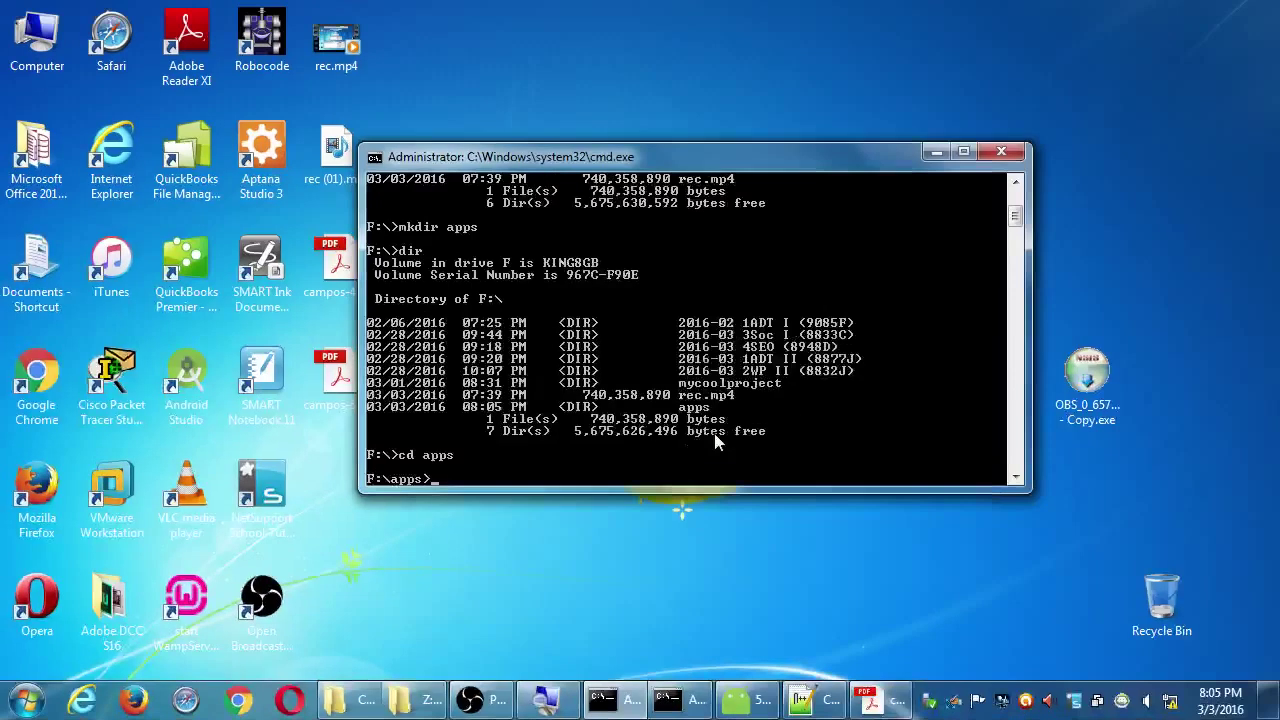
# Bring up the Cordova workflow PDF and place the command window over it with the taco create instruction still readable.
pyautogui.click(864, 698)
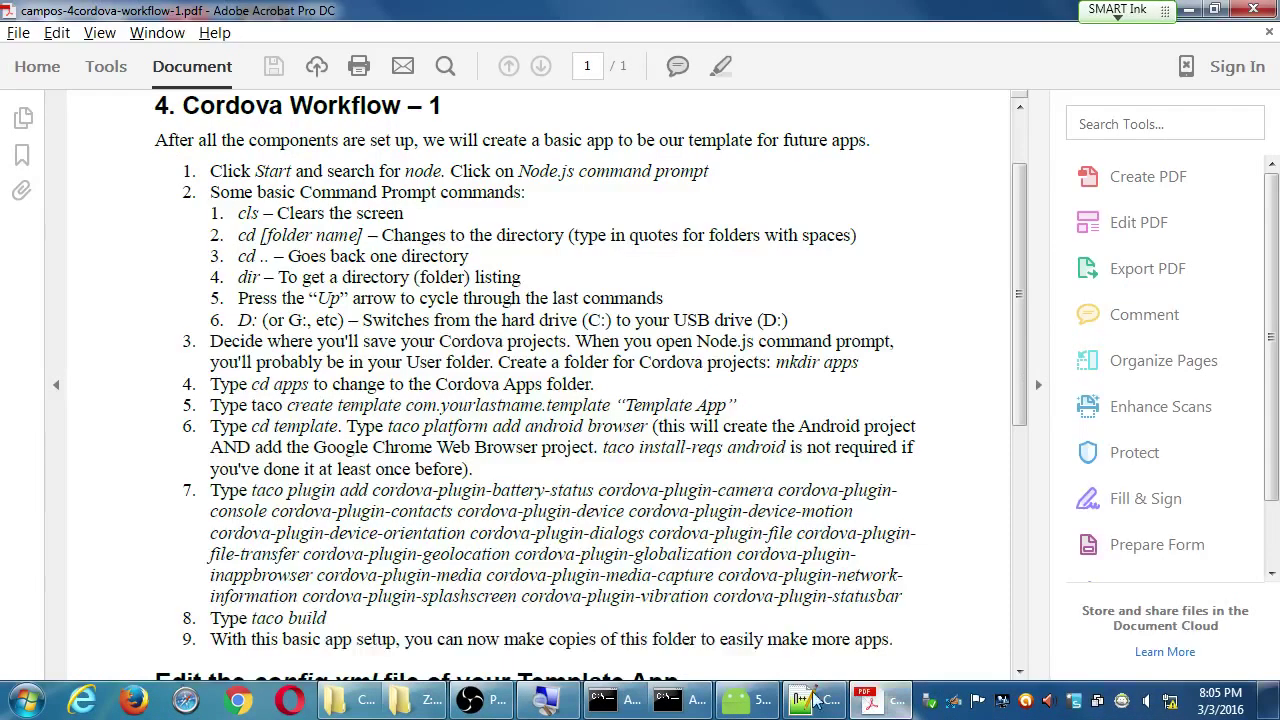
pyautogui.scroll(1, 393, 379)
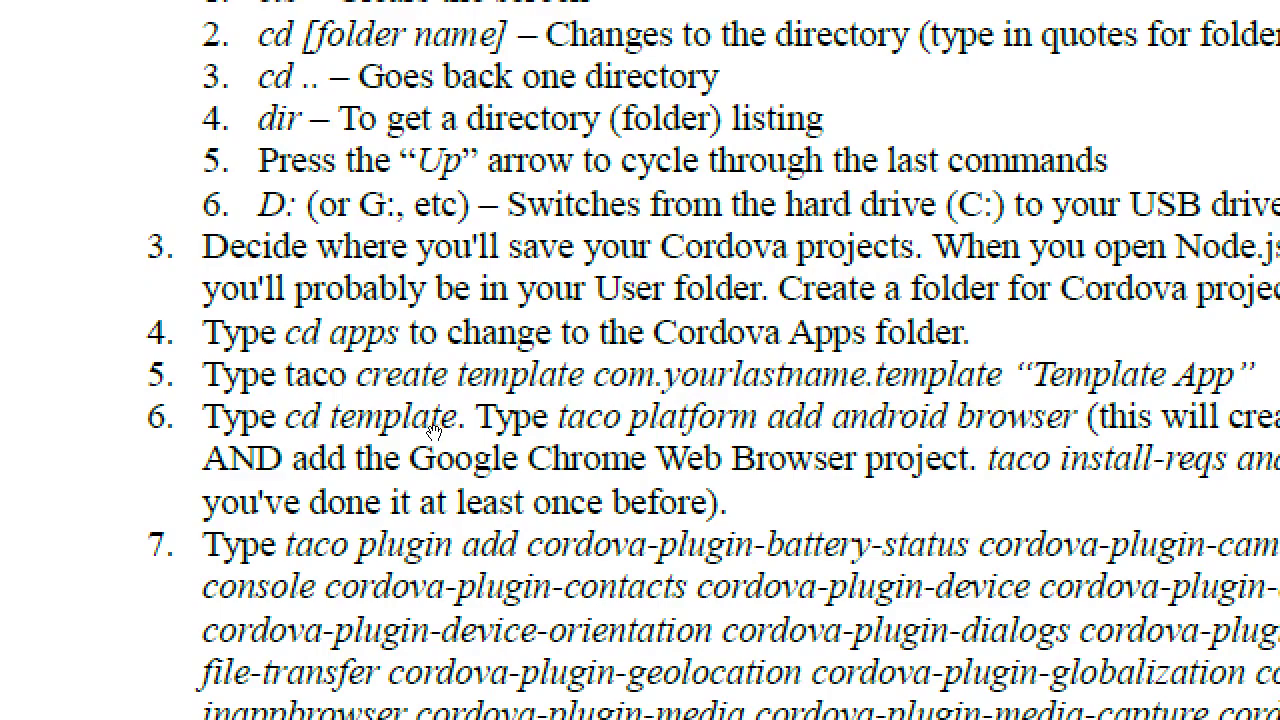
pyautogui.press('super+minus')
pyautogui.hotkey('alt', 'Tab')
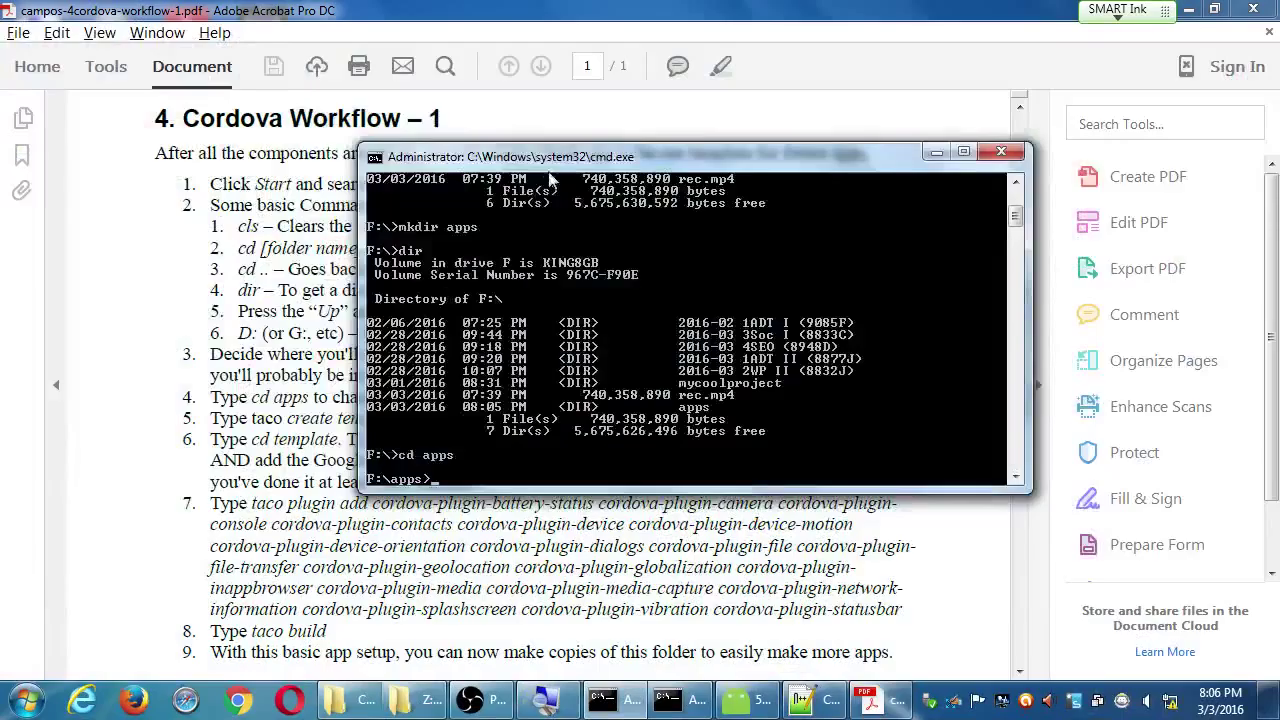
pyautogui.moveTo(553, 136); pyautogui.dragTo(463, 82)
pyautogui.press('super+plus')
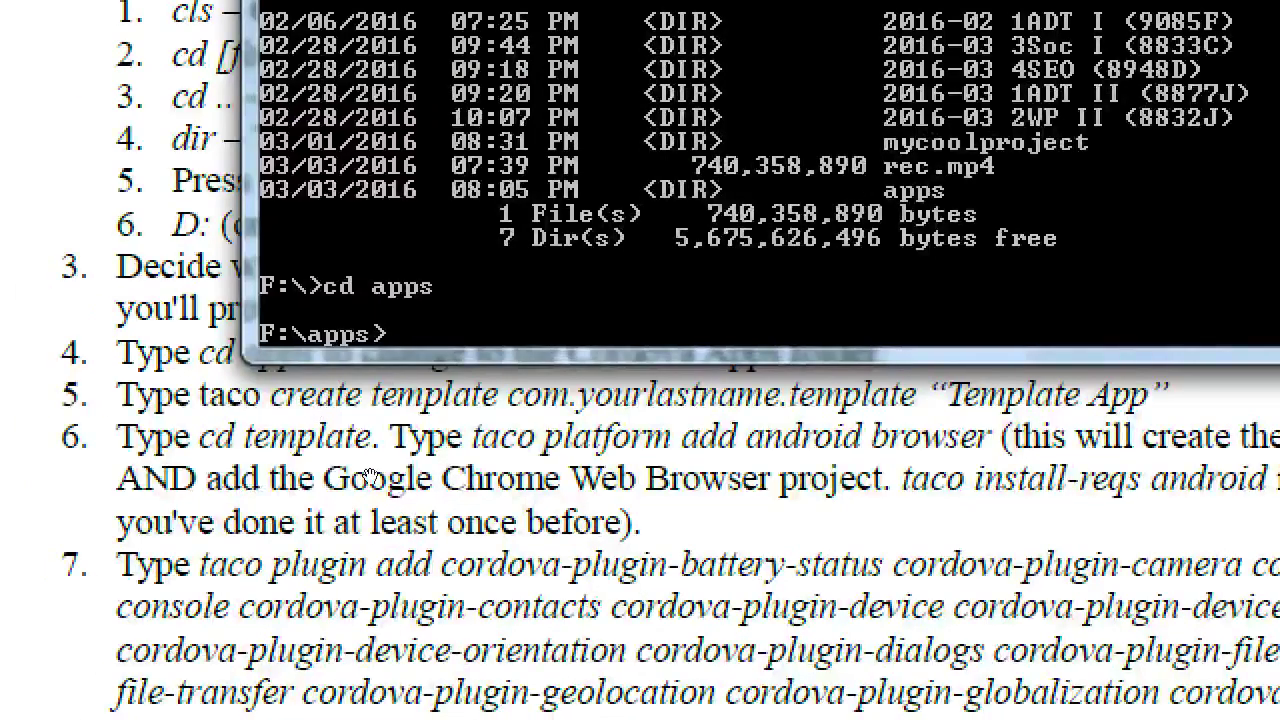
# Run taco create in F:\apps with folder template, an app ID in the form com.[last name].template and the title "Template App".
pyautogui.write('taco c')
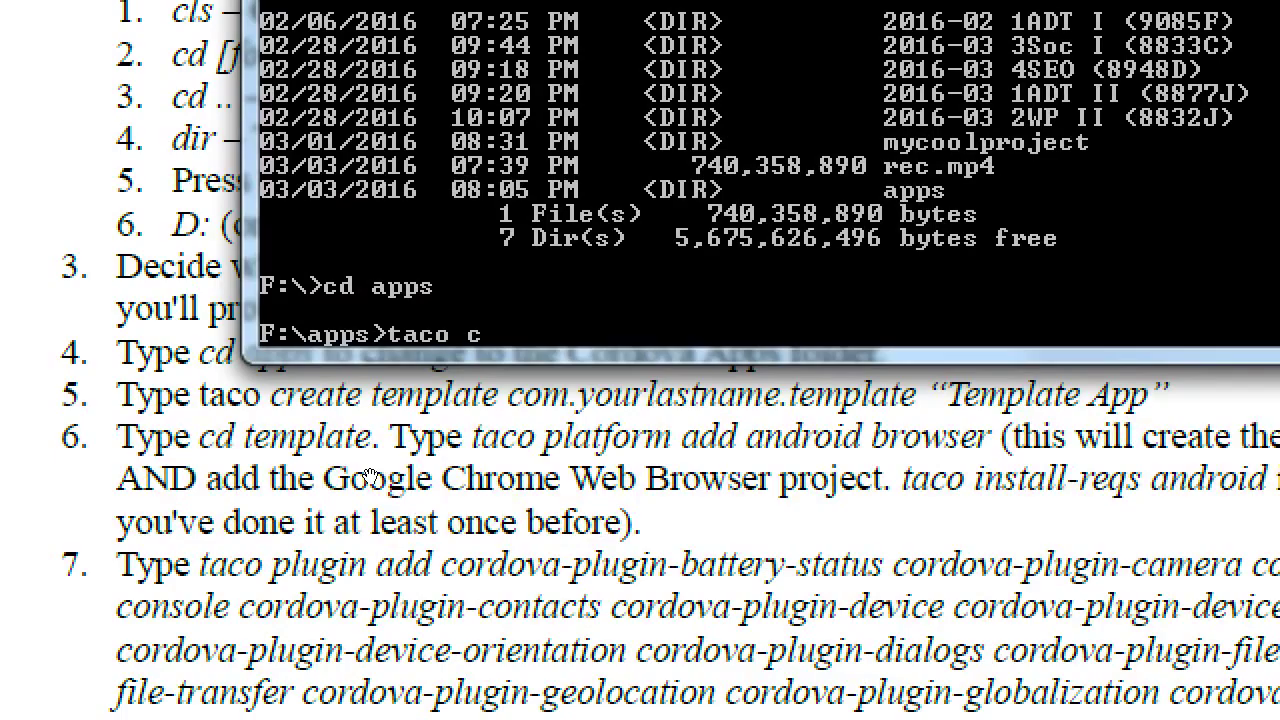
pyautogui.write('reate template')
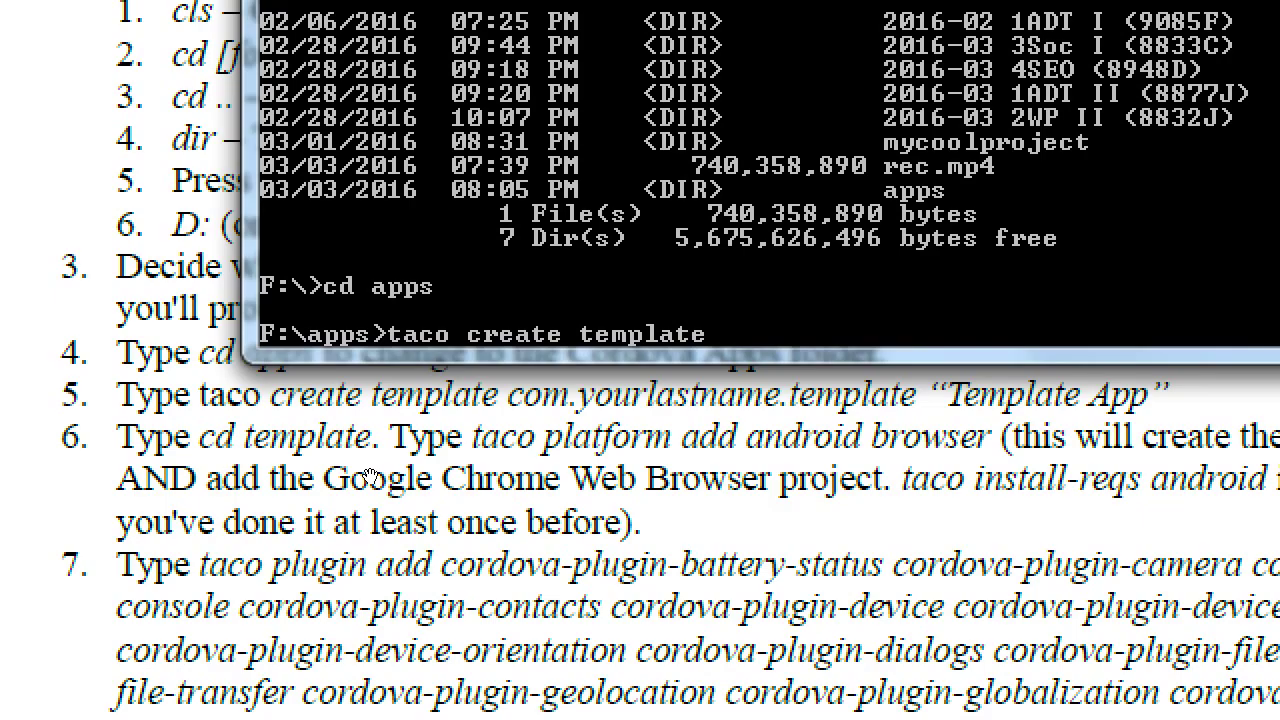
pyautogui.write('om.kajiwar')
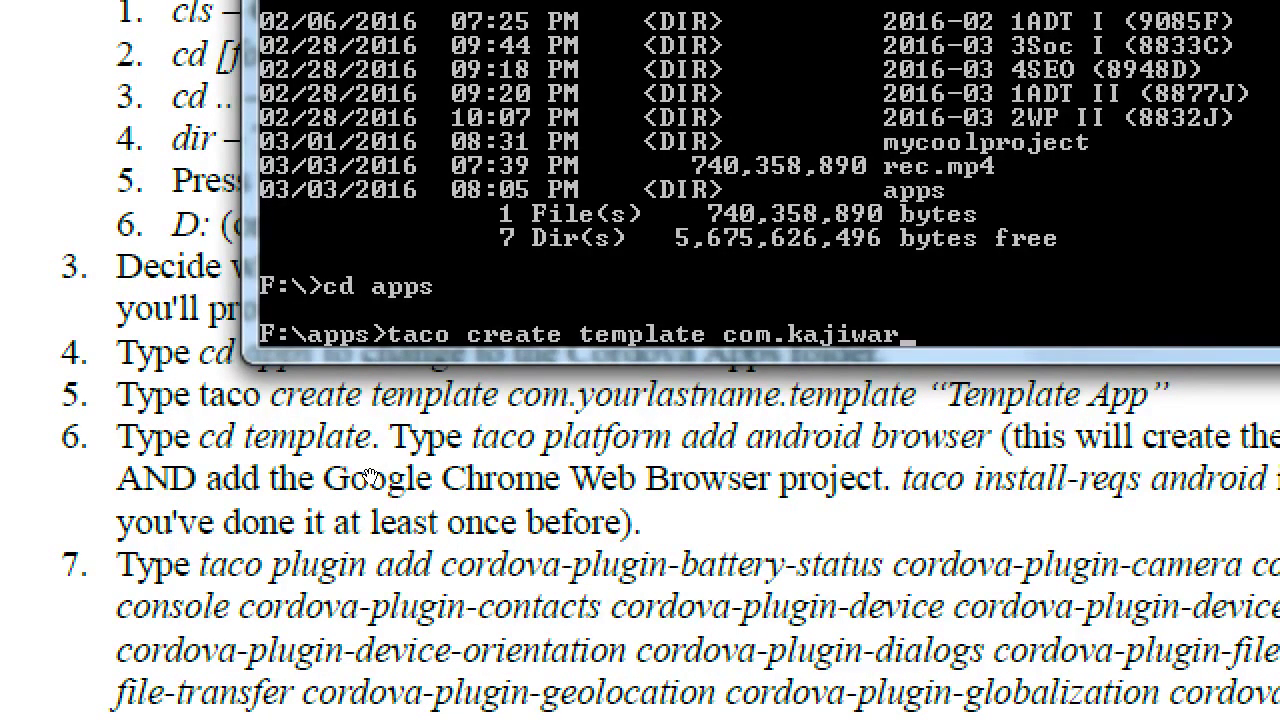
pyautogui.write('a.template')
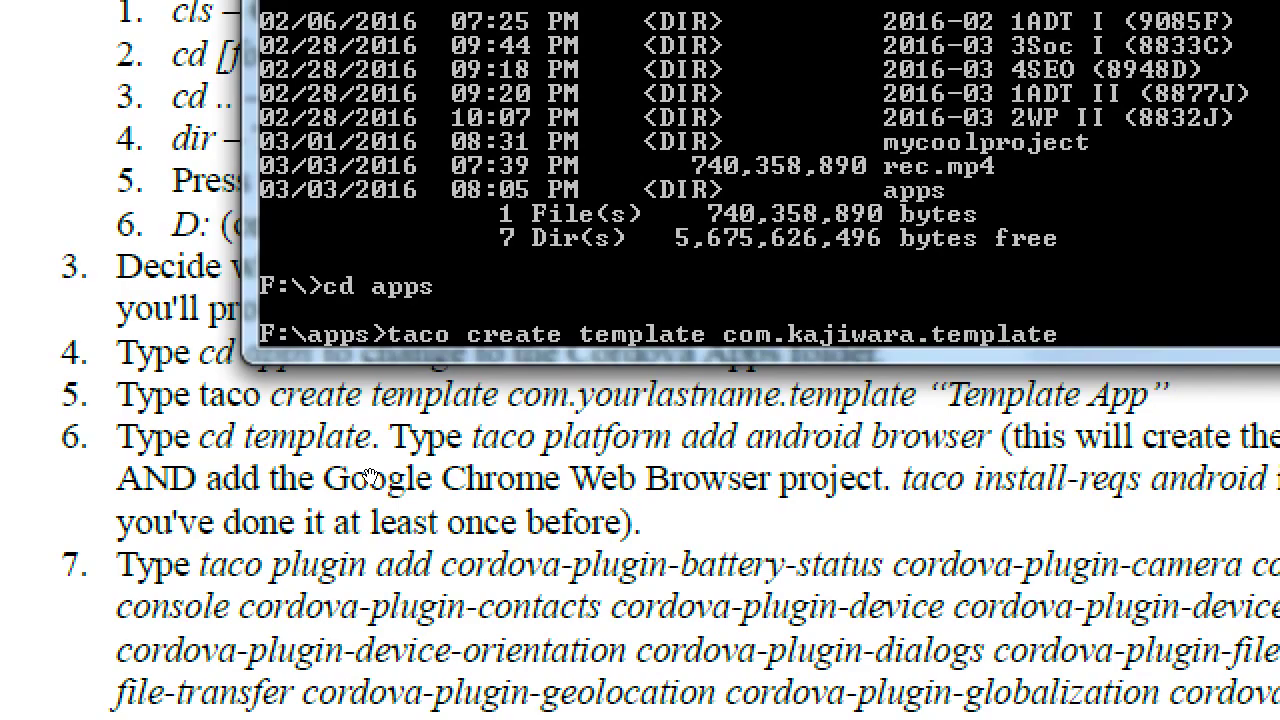
pyautogui.write(' "Template Ap"')
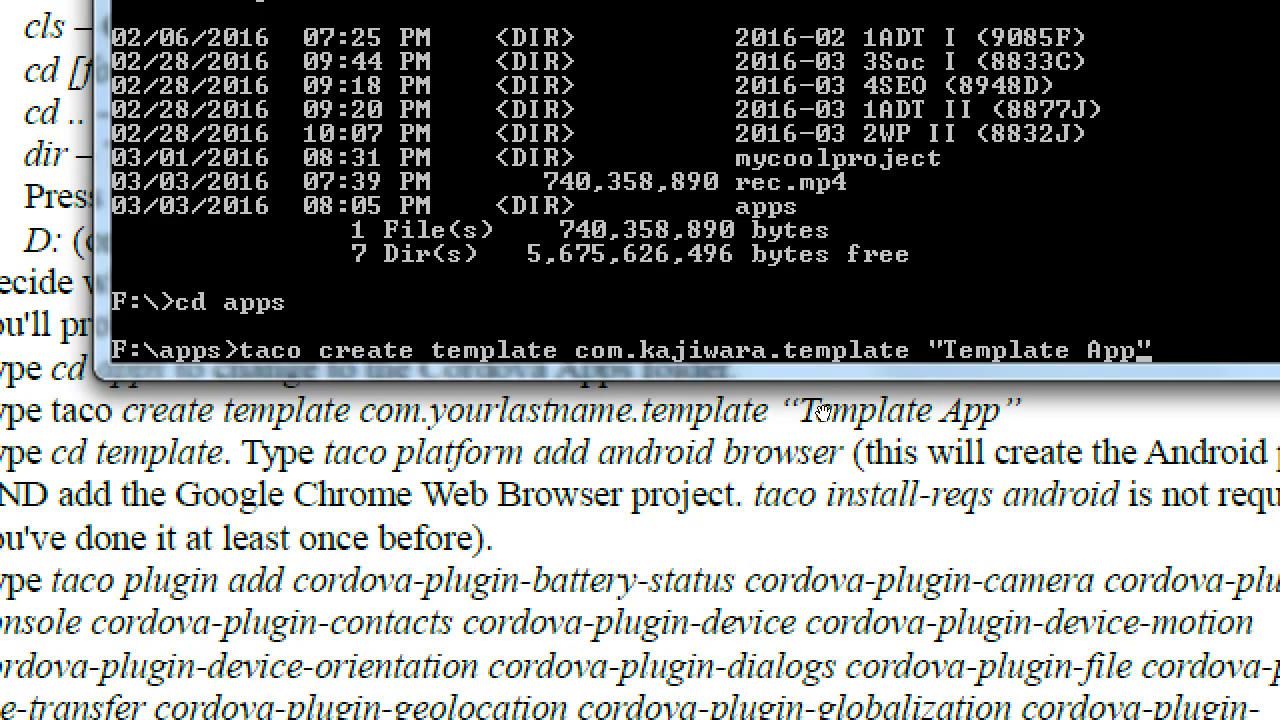
pyautogui.press('Return')
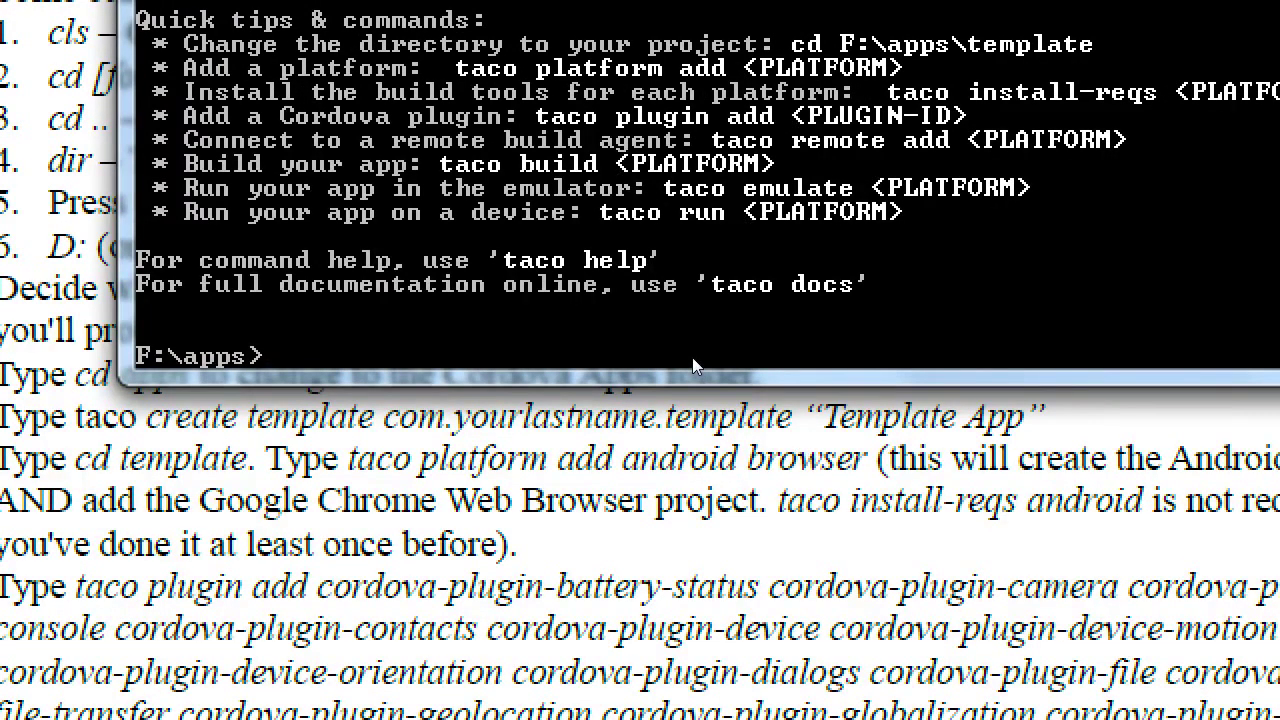
# Change to the template folder and enter the command taco platform add android browser at its prompt.
pyautogui.write('cd template')
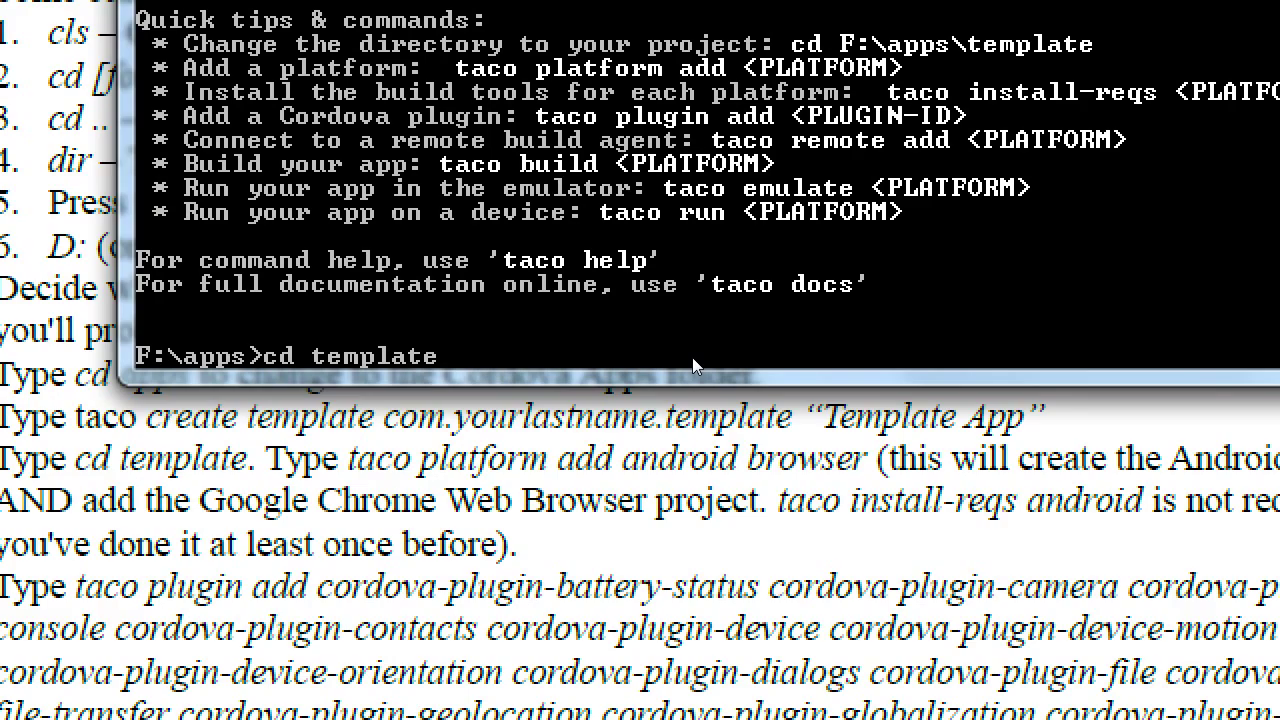
pyautogui.press('Return')
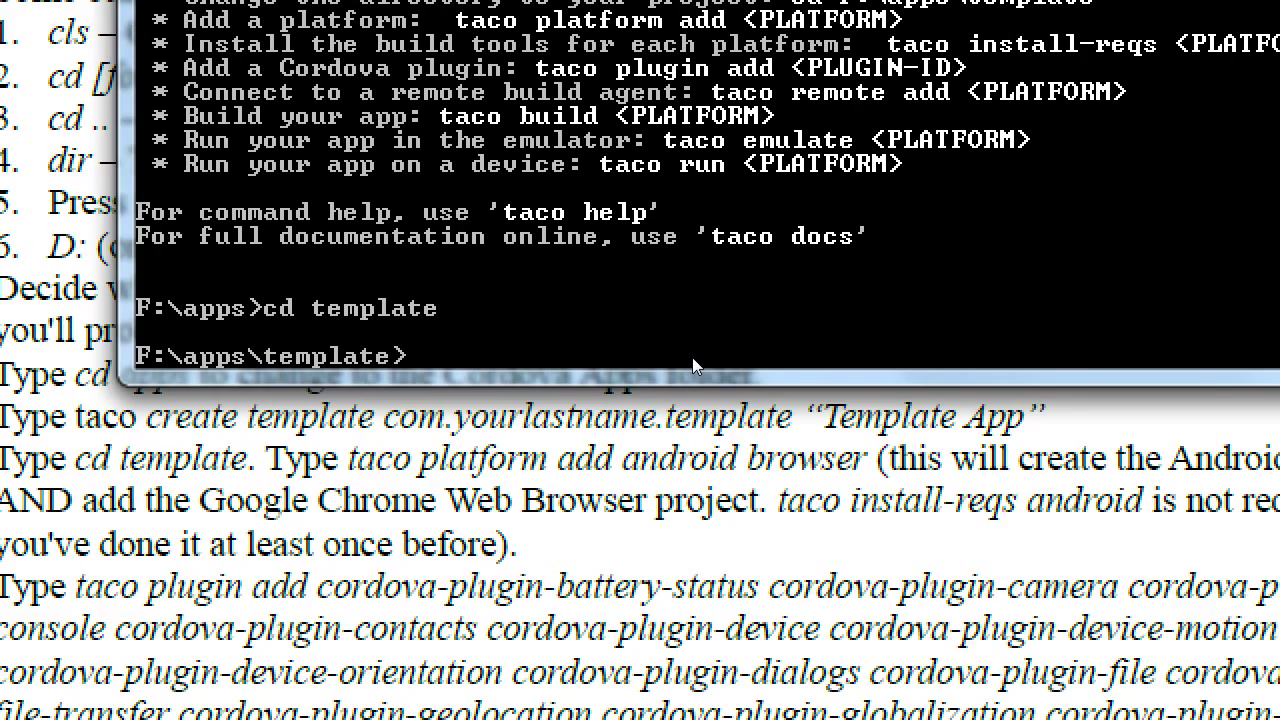
pyautogui.write('taco platfo')
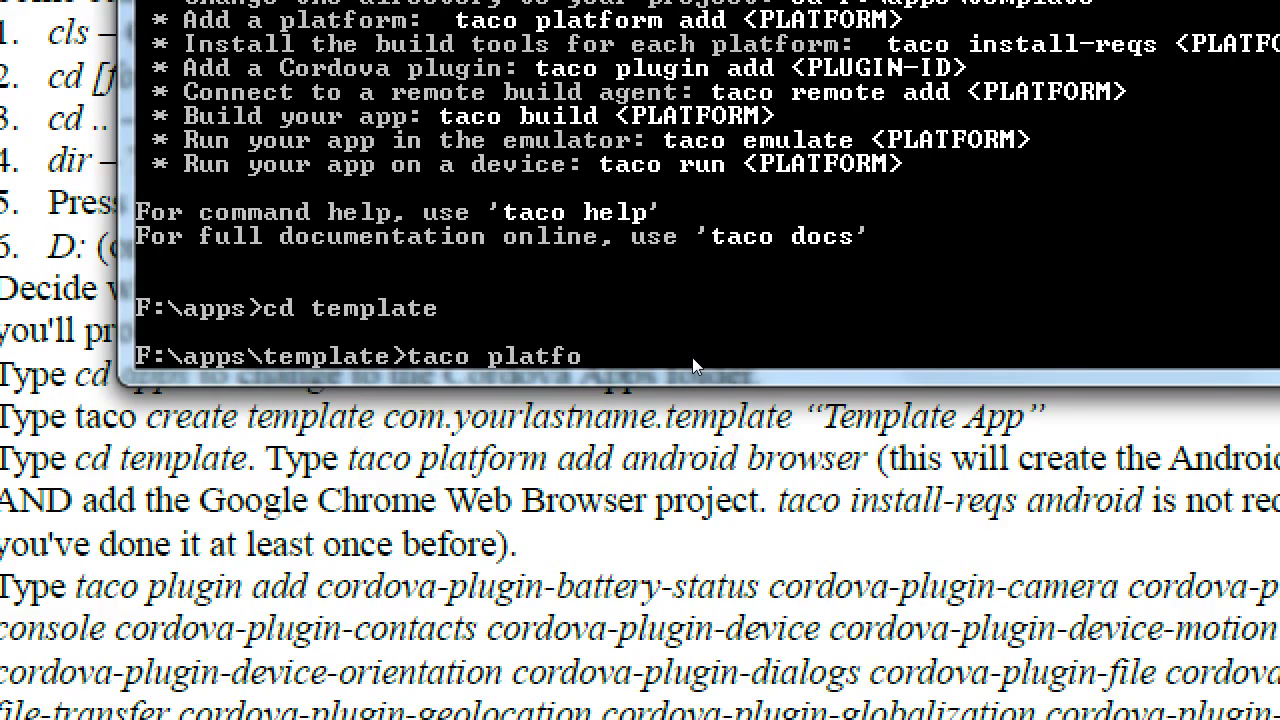
pyautogui.write('rm add android browser')
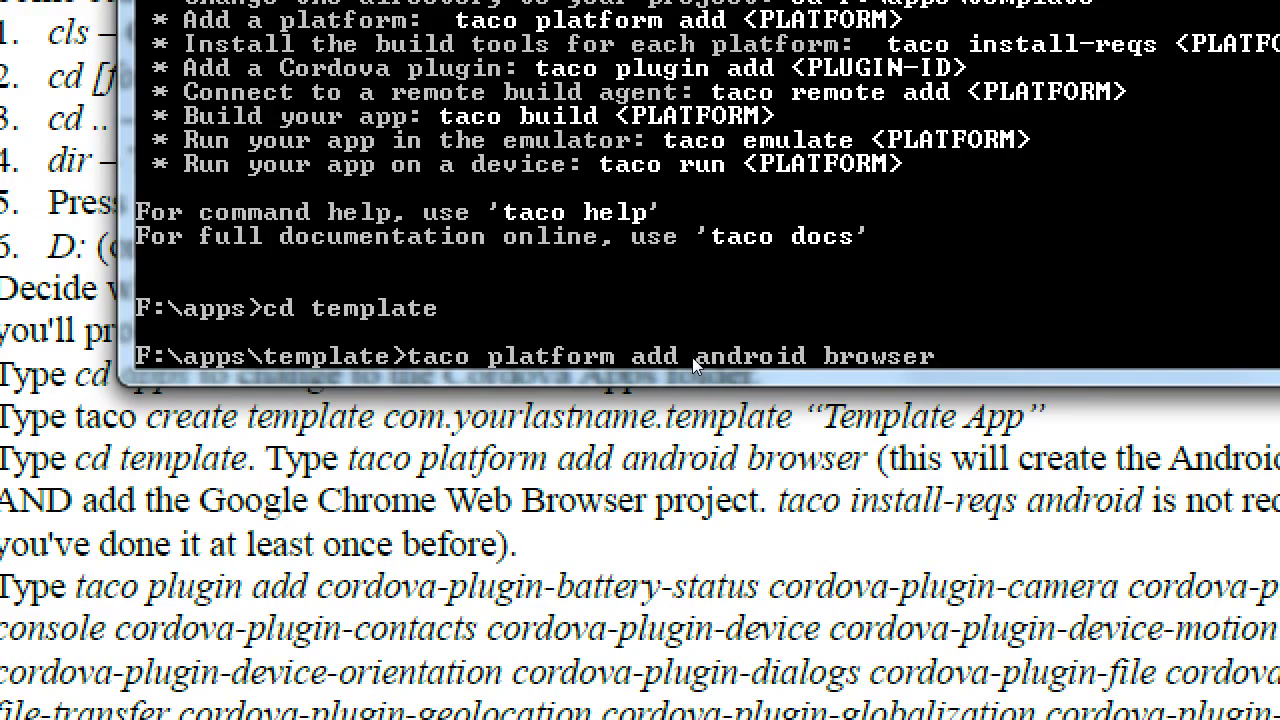
pyautogui.write('ios windows')
pyautogui.press('BackSpace')
pyautogui.press('BackSpace')
pyautogui.press('BackSpace')
pyautogui.press('BackSpace')
pyautogui.press('BackSpace')
pyautogui.press('BackSpace')
pyautogui.press('BackSpace')
pyautogui.press('BackSpace')
pyautogui.press('BackSpace')
pyautogui.press('BackSpace')
pyautogui.press('BackSpace')
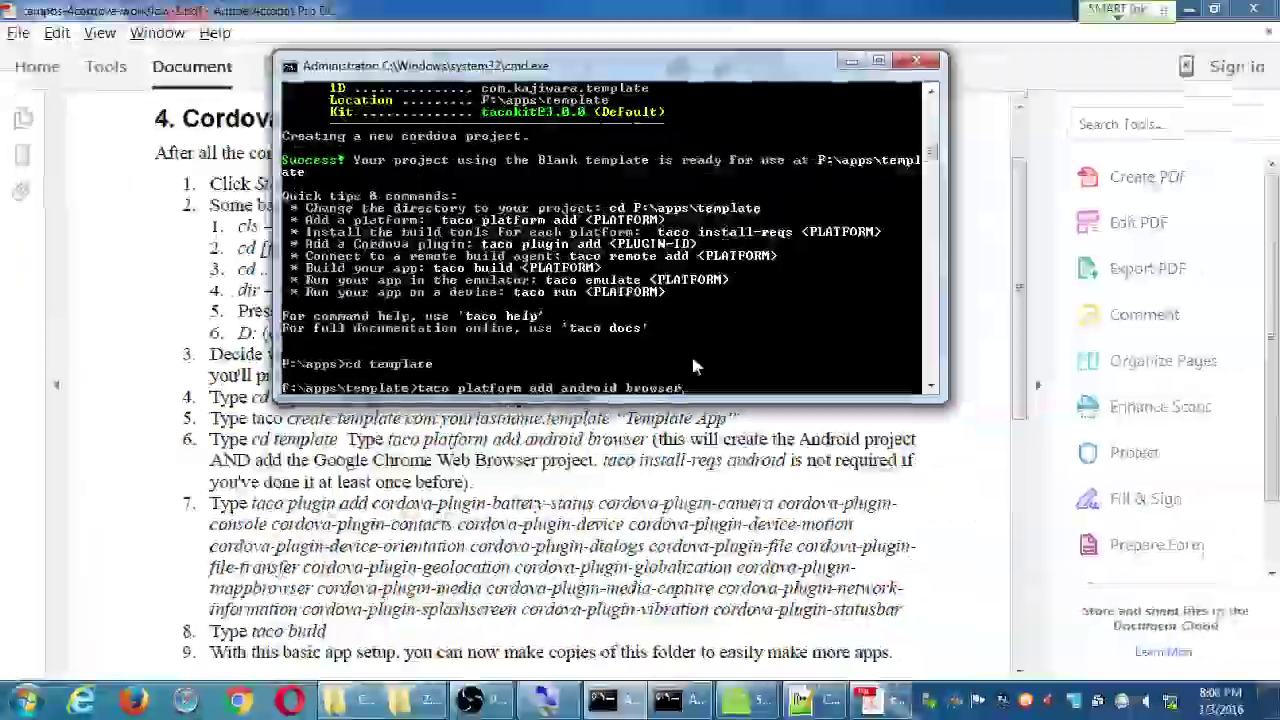
# Look inside the platforms folder of the test01 project in File Explorer, then return to the command window.
pyautogui.click(355, 700)
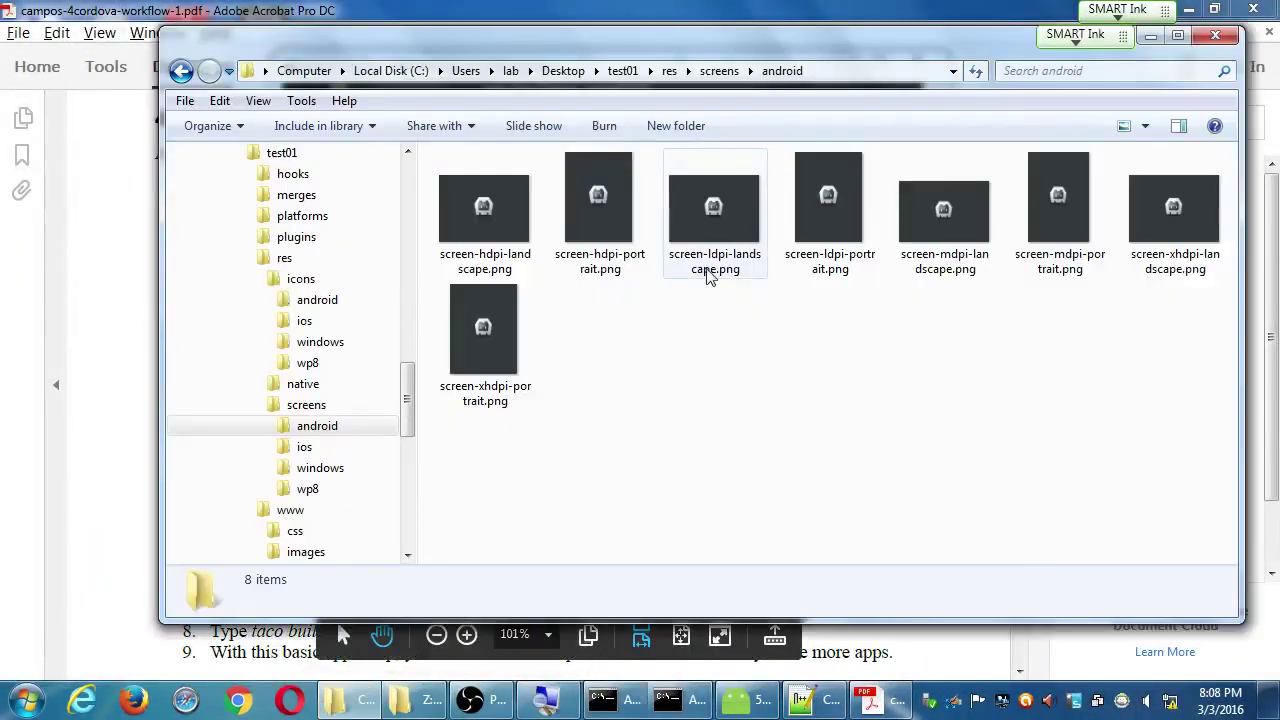
pyautogui.click(622, 70)
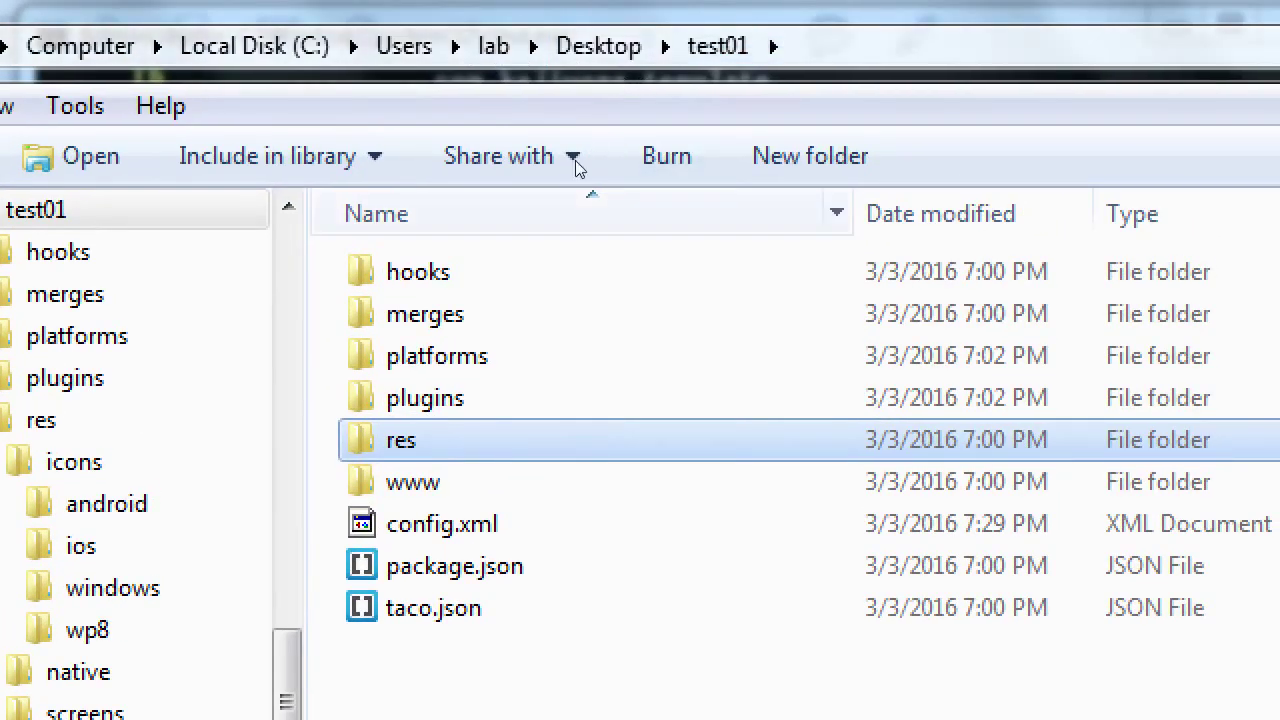
pyautogui.press('p')
pyautogui.press('Return')
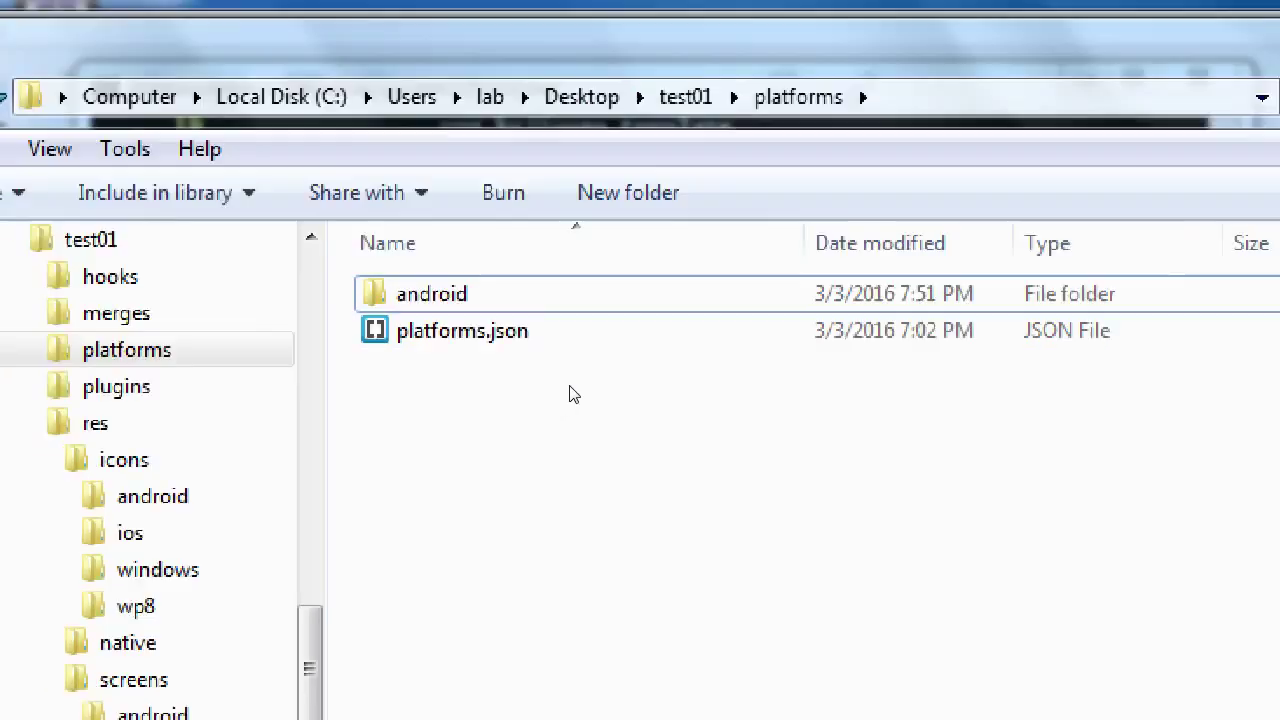
pyautogui.hotkey('alt', 'Tab')
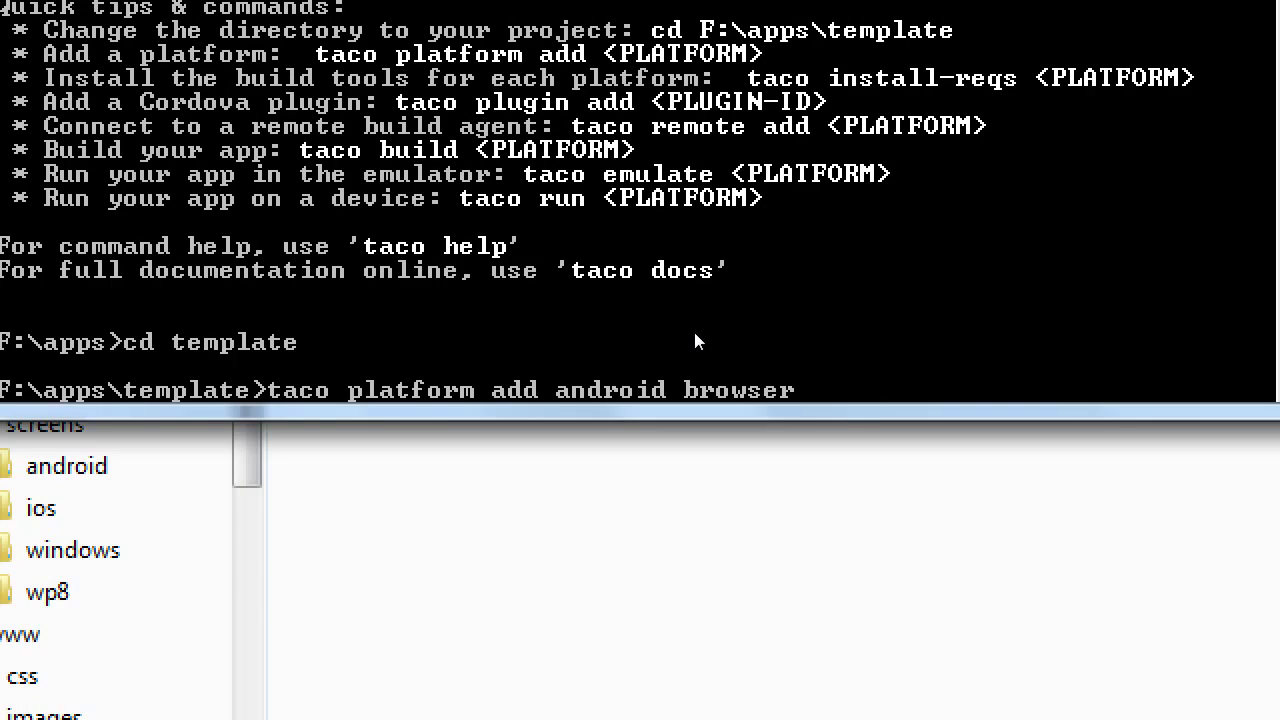
# Run taco platform add android browser in F:\apps\template, consulting the Cordova workflow PDF while the platforms install.
pyautogui.press('Return')
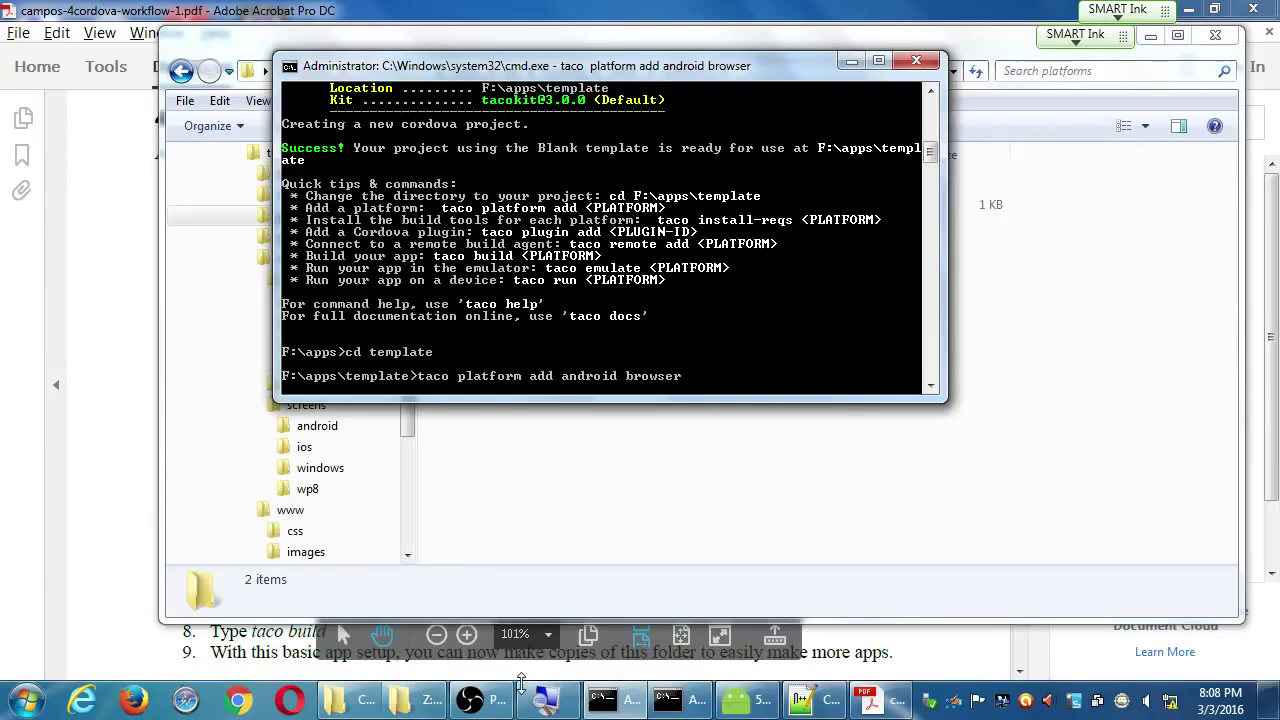
pyautogui.click(196, 630)
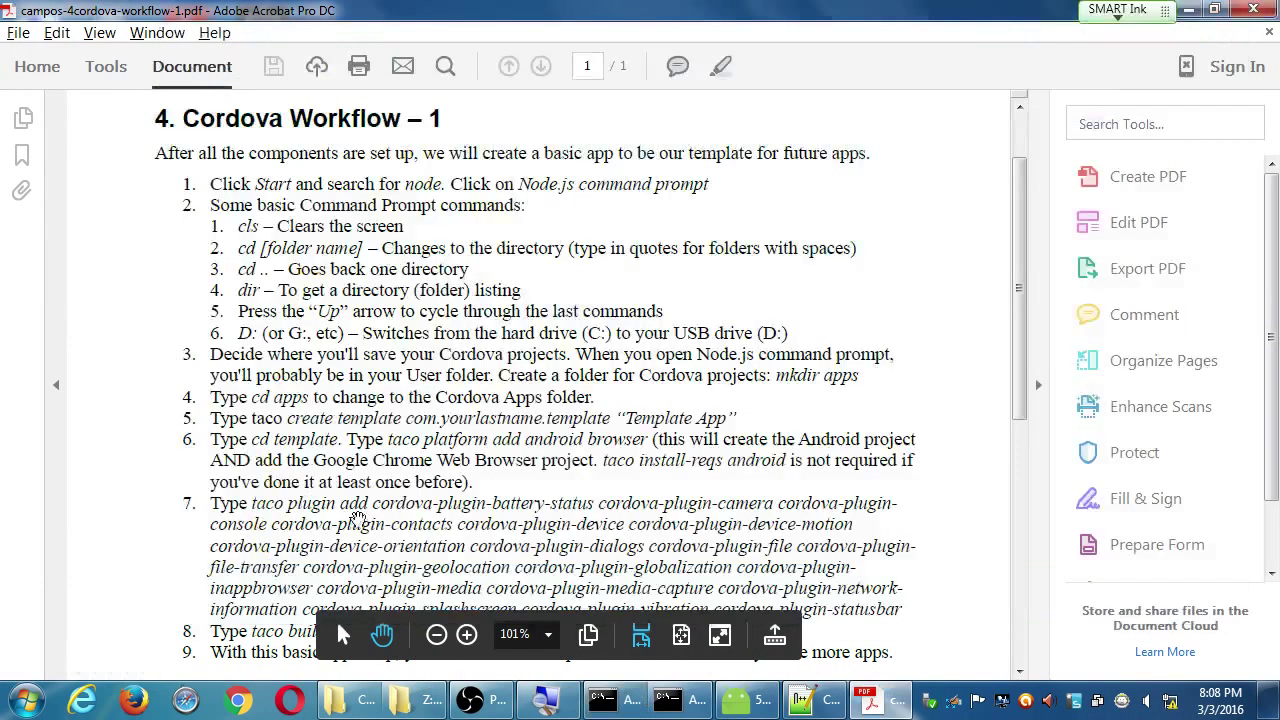
pyautogui.click(615, 699)
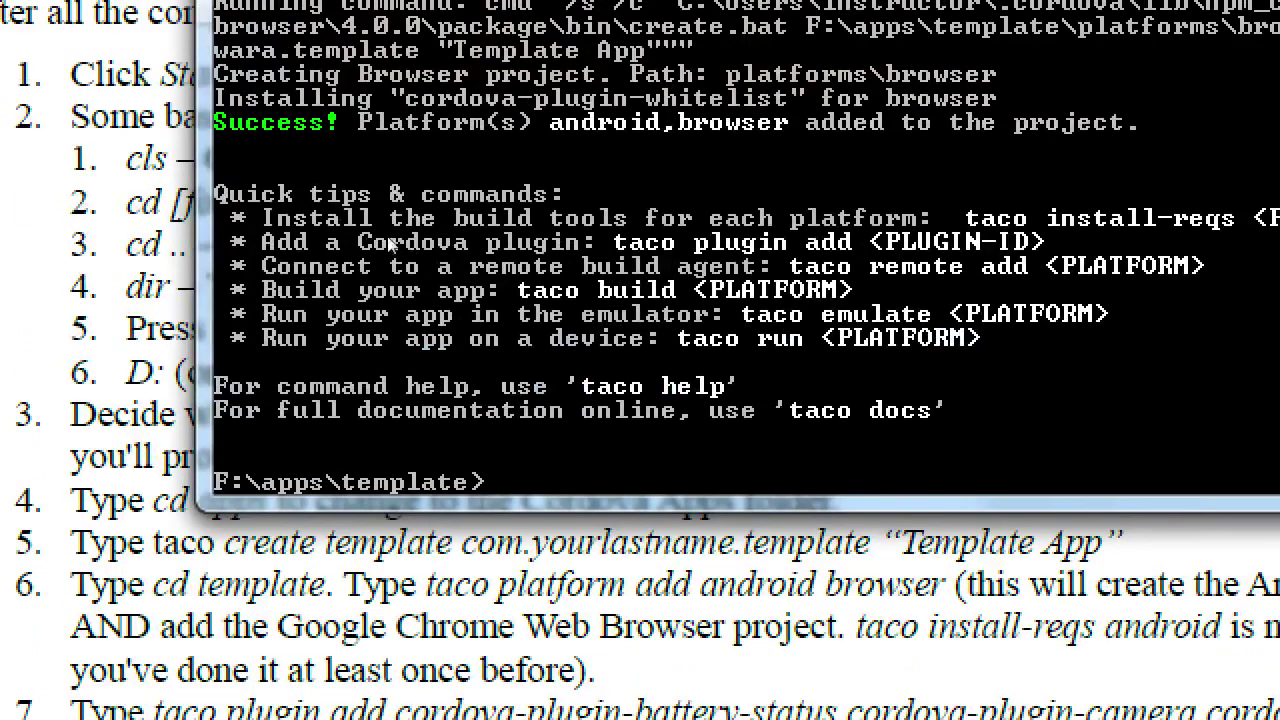
# Review the command output back to the project creation and the taco plugin add instruction in the workflow PDF.
pyautogui.scroll(5, 398, 2)
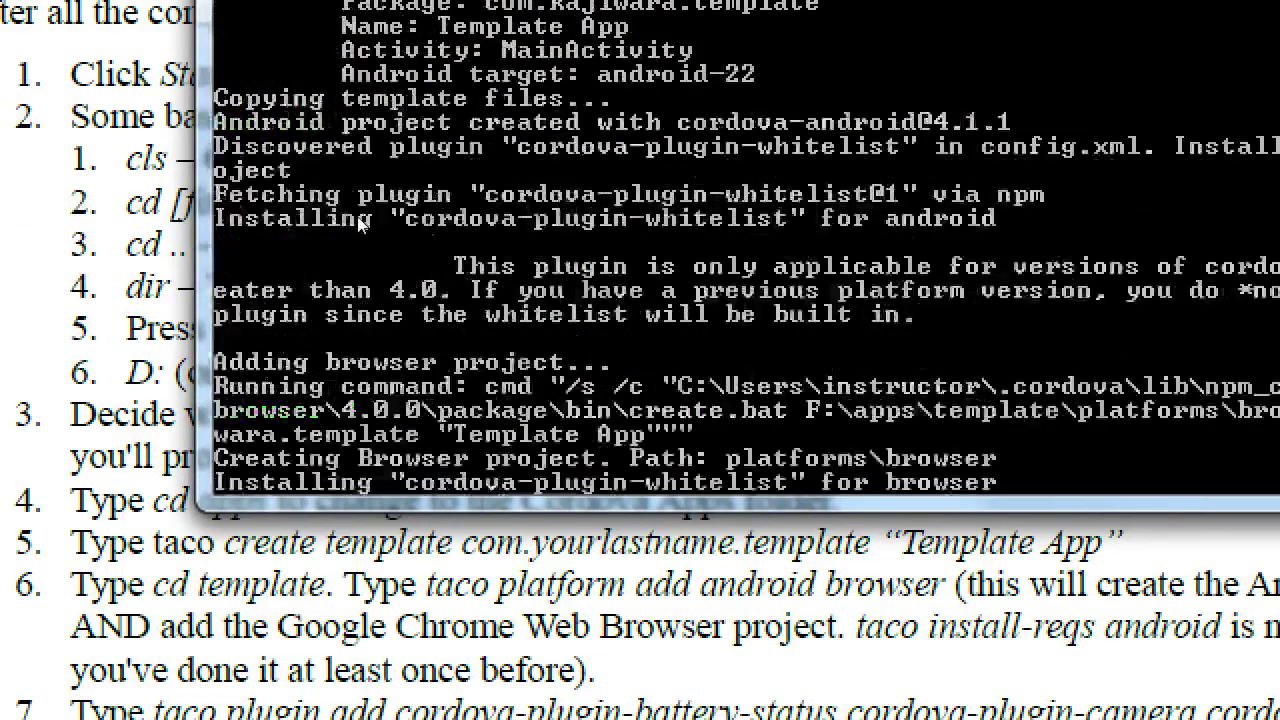
pyautogui.scroll(10, 362, 222)
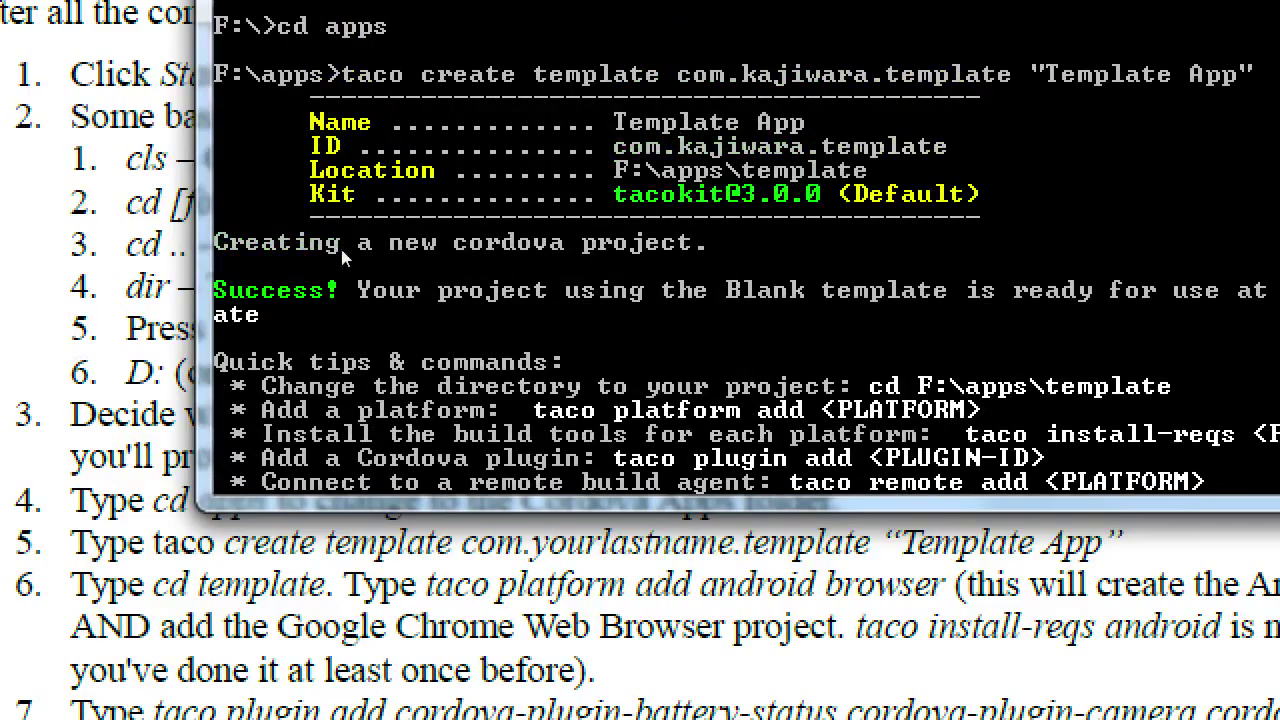
pyautogui.scroll(-15, 368, 290)
pyautogui.scroll(4, 368, 290)
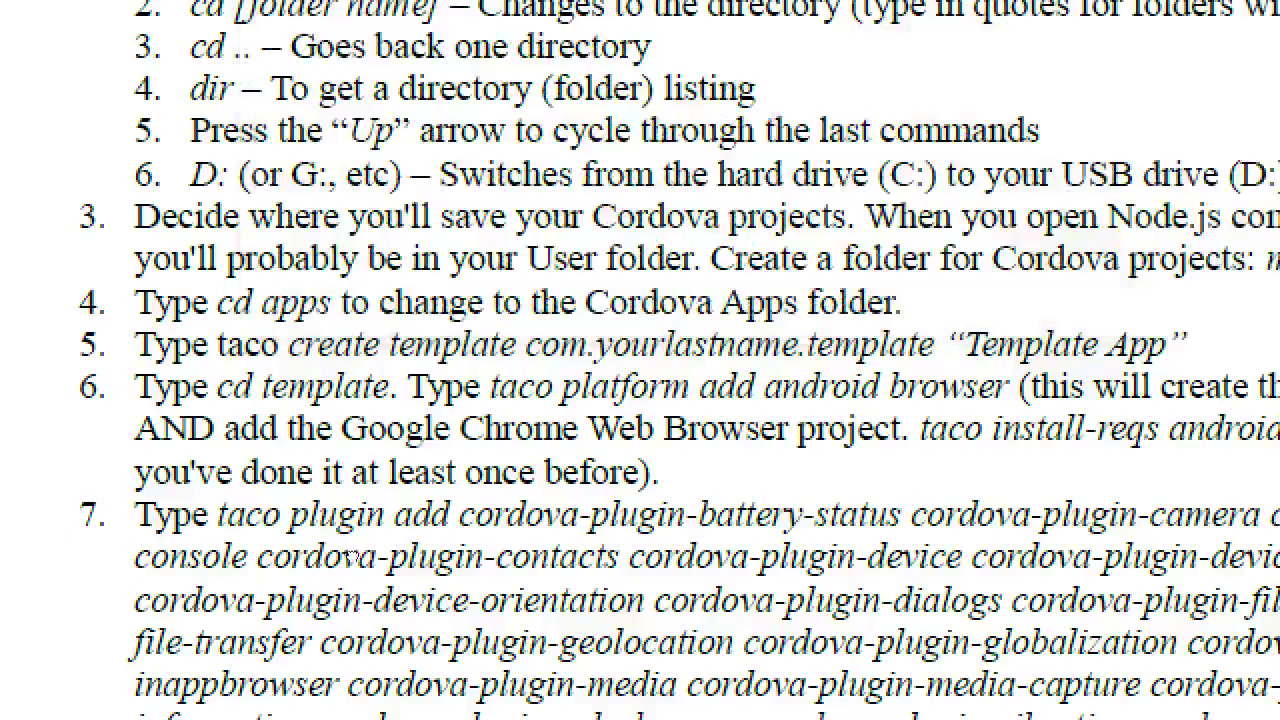
pyautogui.scroll(-2, 352, 550)
pyautogui.scroll(-3, 253, 492)
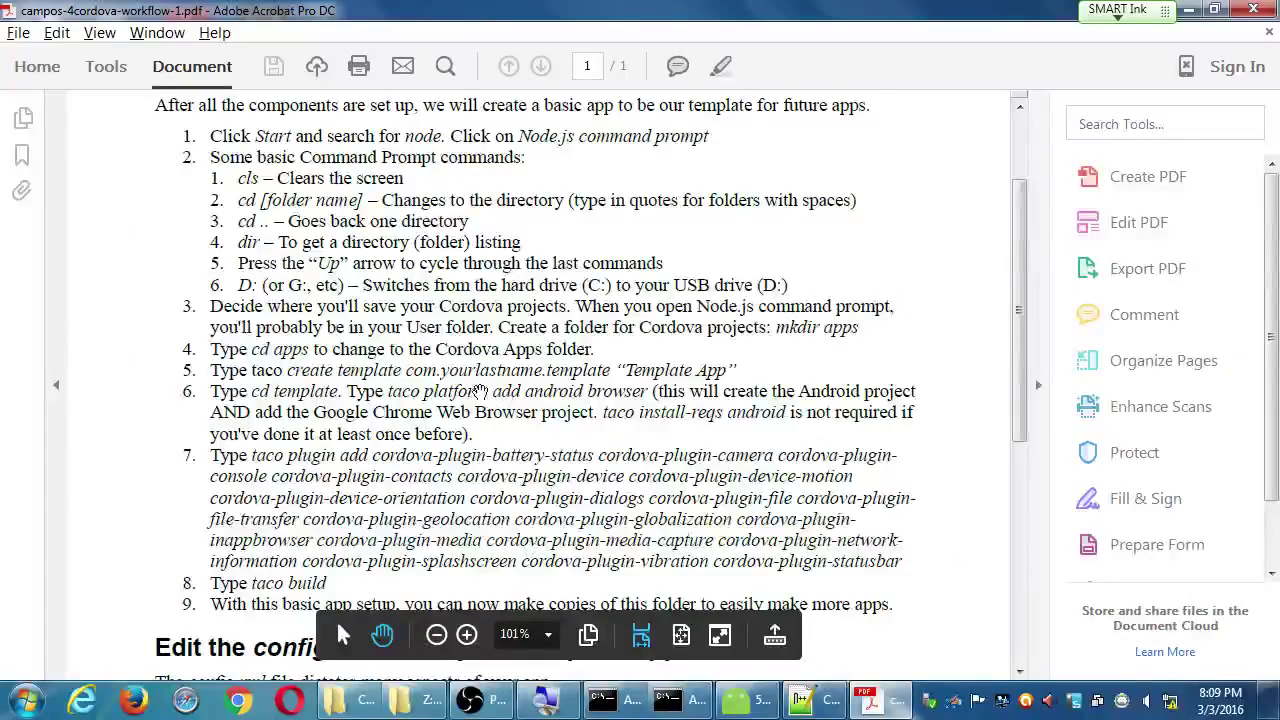
# Clear the desktop by minimizing the PDF and command windows and closing the test01 platforms folder window.
pyautogui.click(1189, 9)
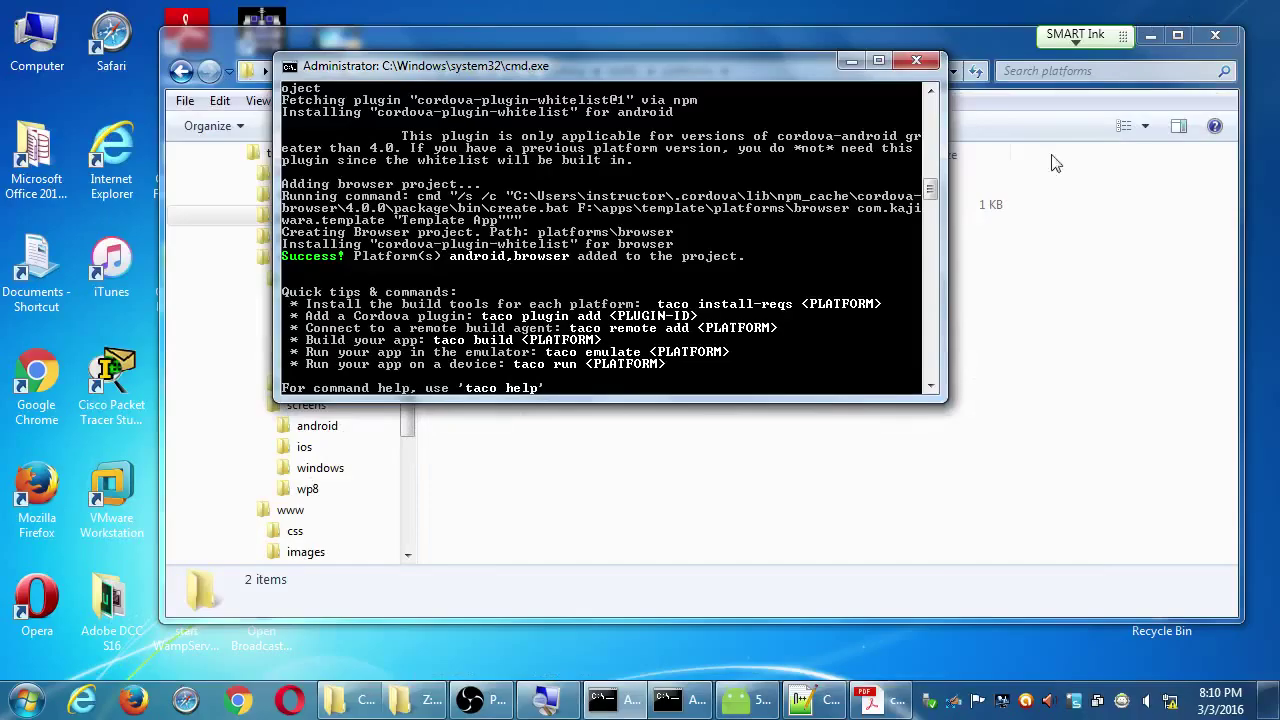
pyautogui.click(850, 62)
pyautogui.moveTo(712, 43); pyautogui.dragTo(921, 62)
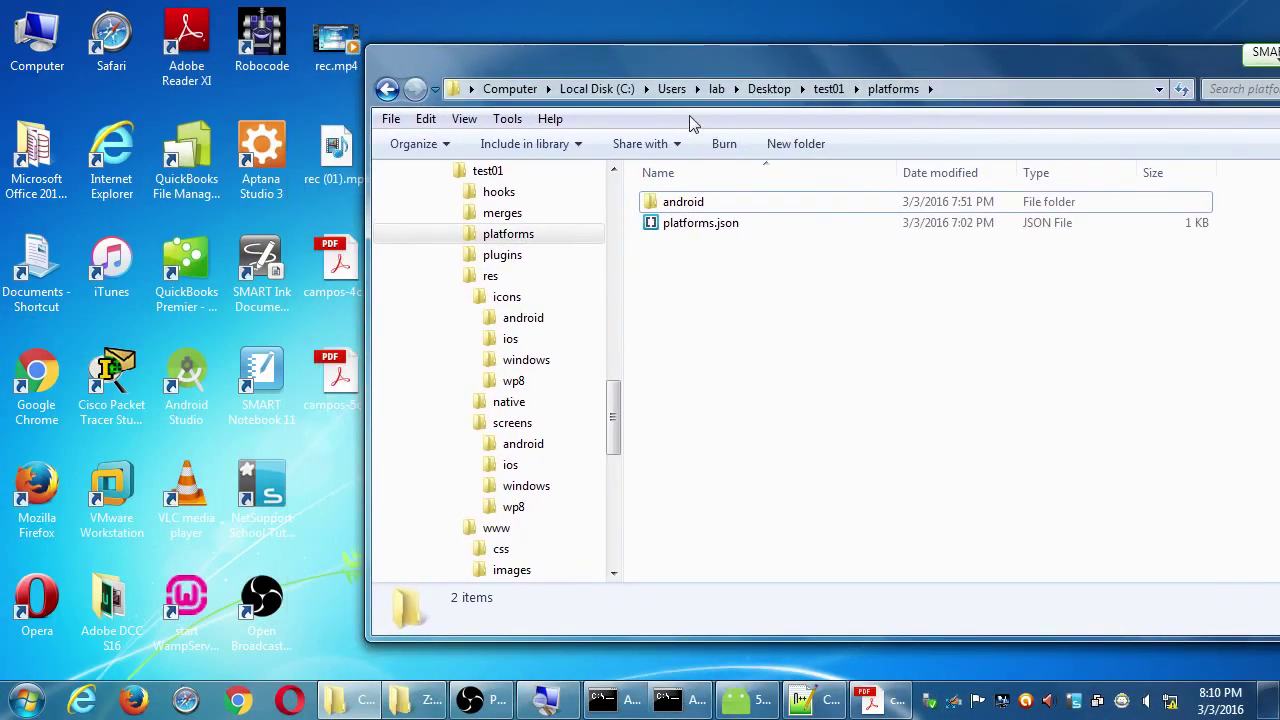
pyautogui.moveTo(1137, 63); pyautogui.dragTo(912, 82)
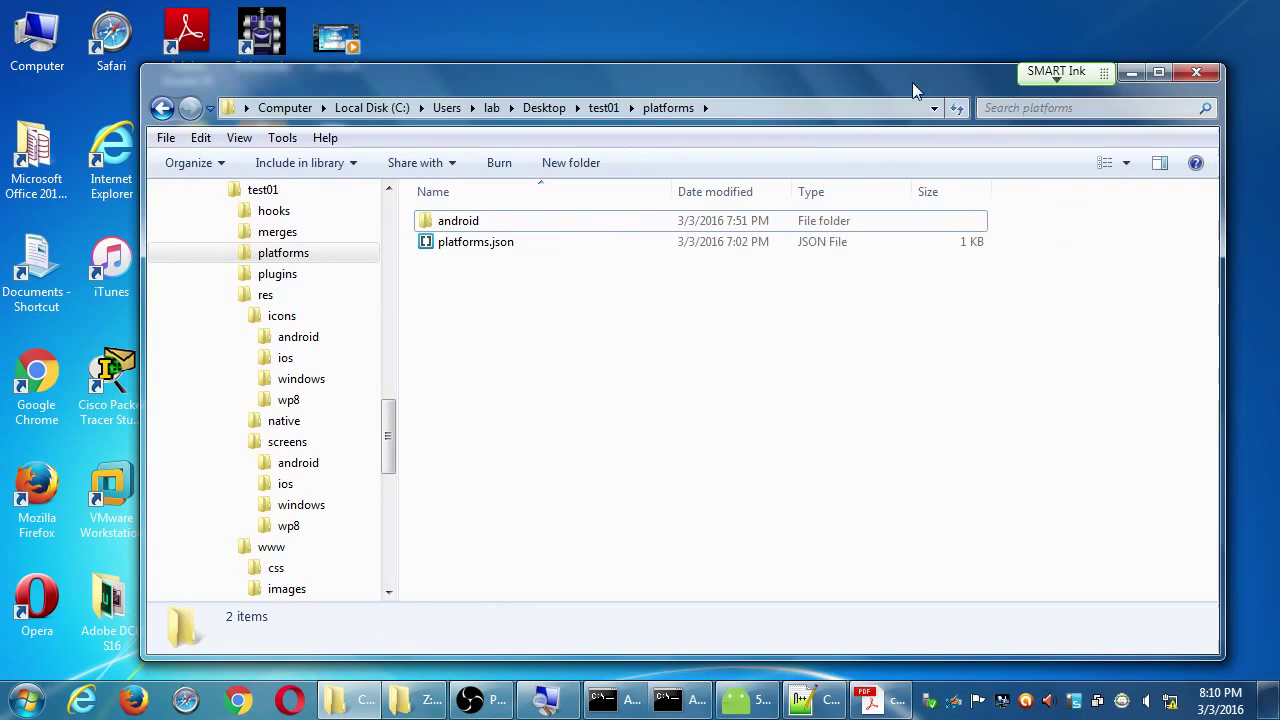
pyautogui.click(1201, 72)
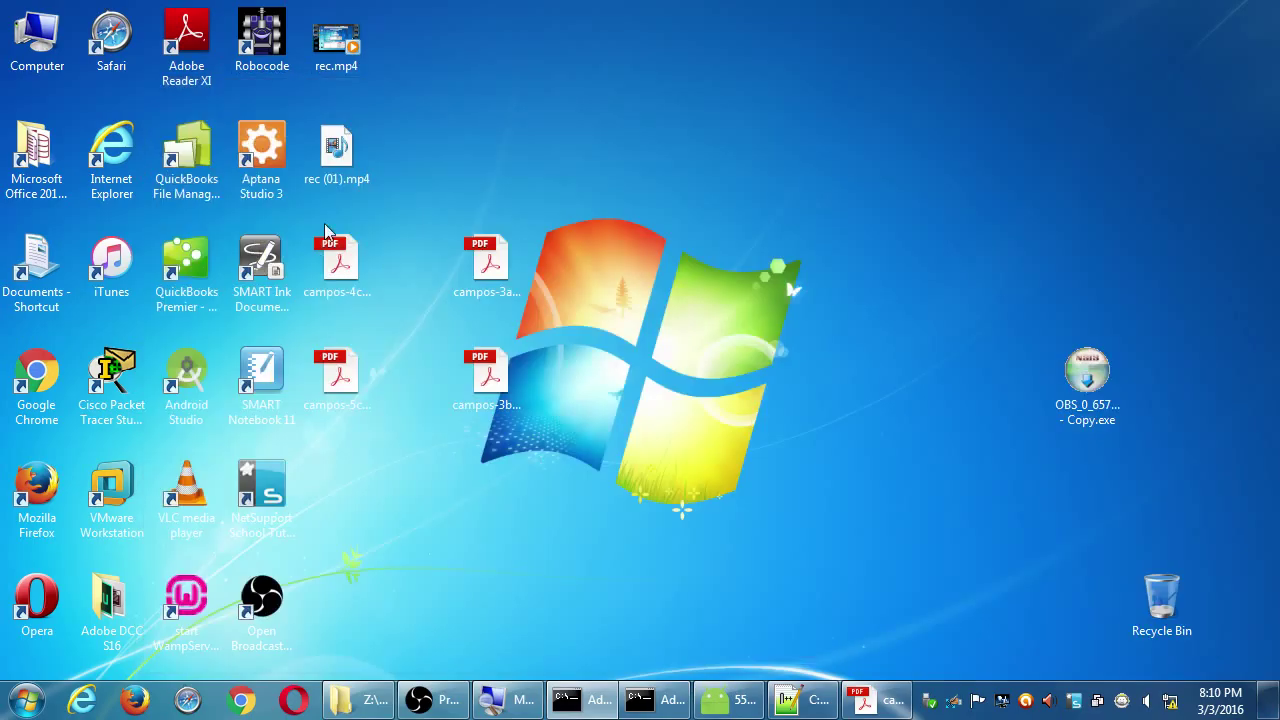
# Copy cordova all plugins.txt from the Android II class folder on drive Z: to the desktop and minimize the folder window.
pyautogui.doubleClick(44, 46)
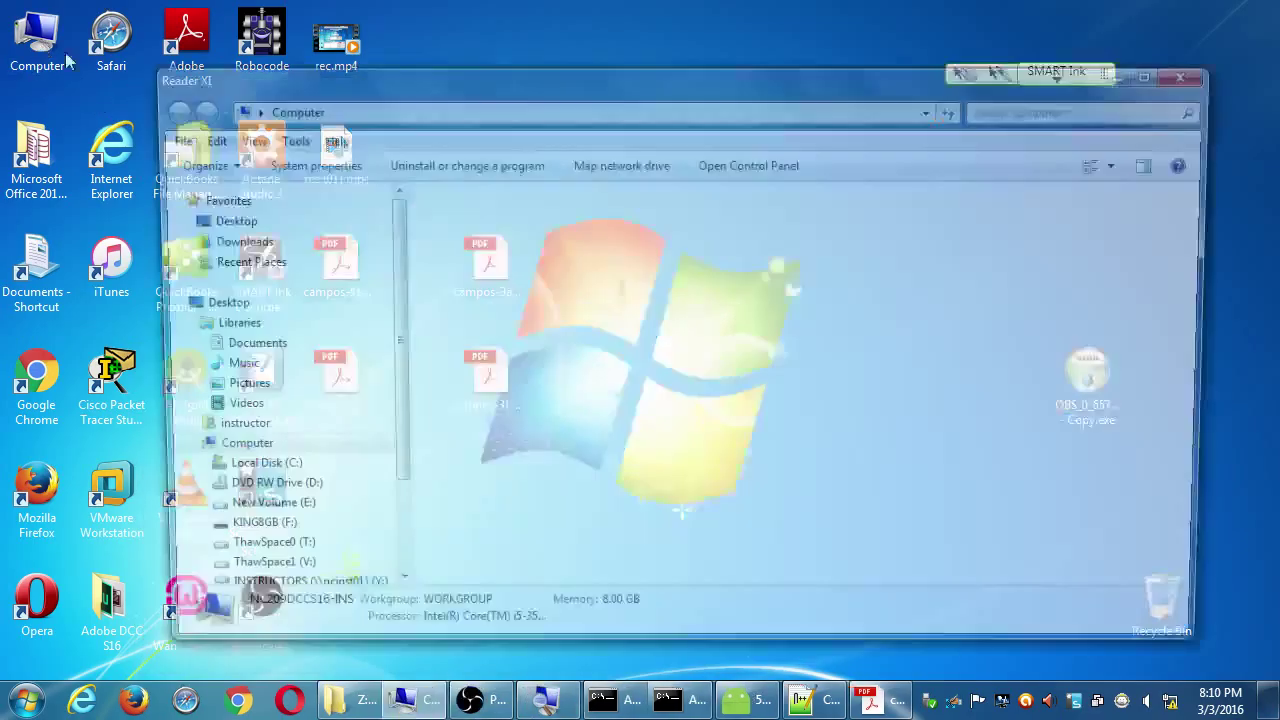
pyautogui.doubleClick(790, 468)
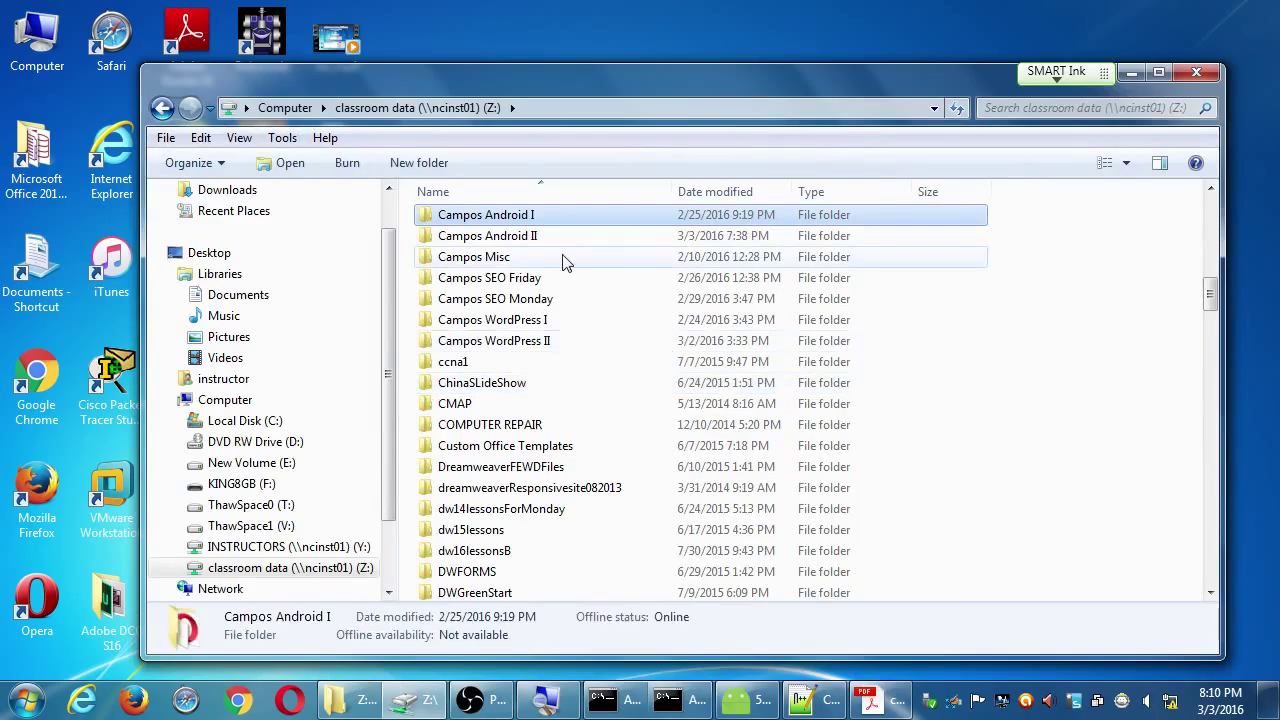
pyautogui.doubleClick(528, 242)
pyautogui.moveTo(495, 389); pyautogui.dragTo(616, 38)
pyautogui.click(1132, 71)
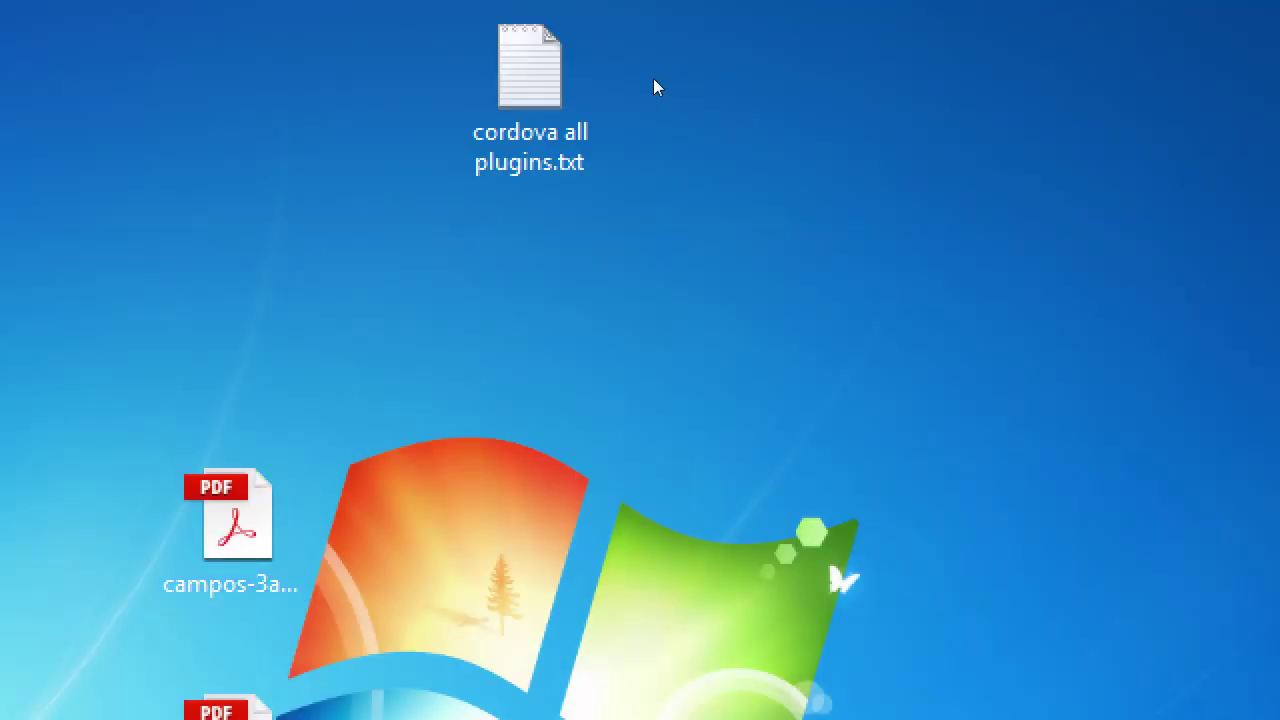
# Open cordova all plugins.txt from the desktop and select its entire text.
pyautogui.moveTo(653, 88)
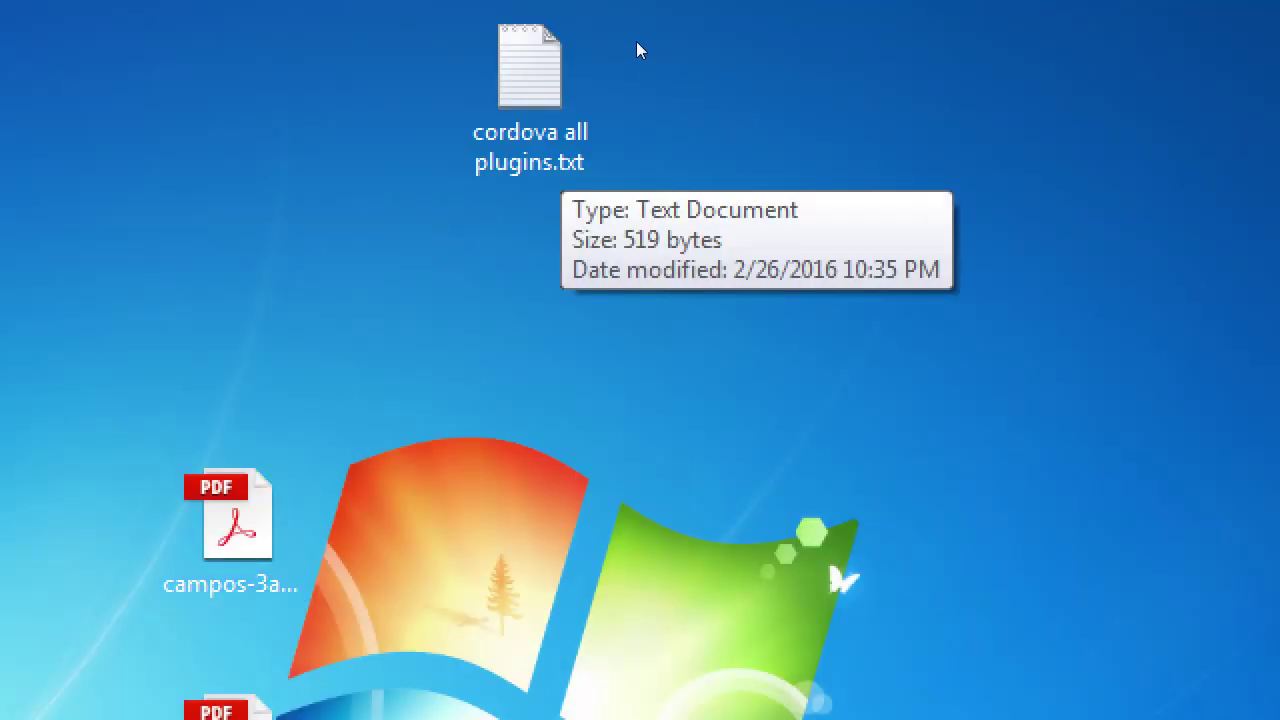
pyautogui.click(636, 41)
pyautogui.press('Return')
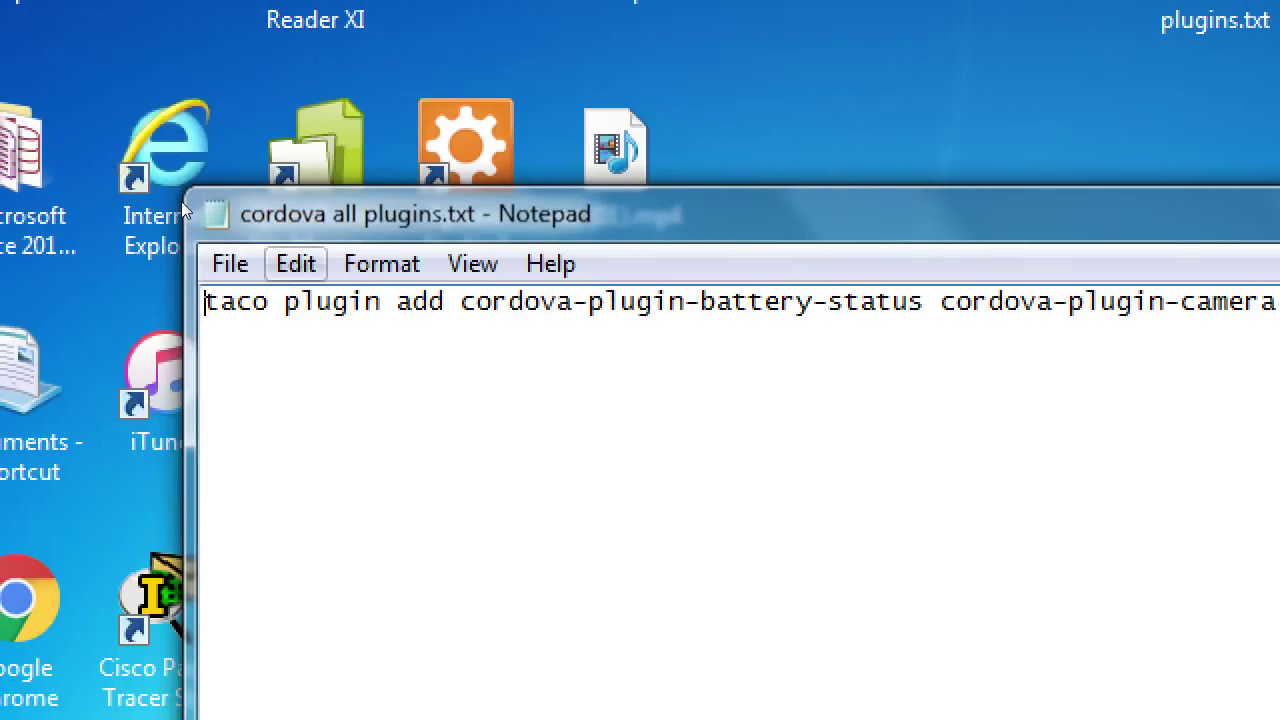
pyautogui.click(296, 263)
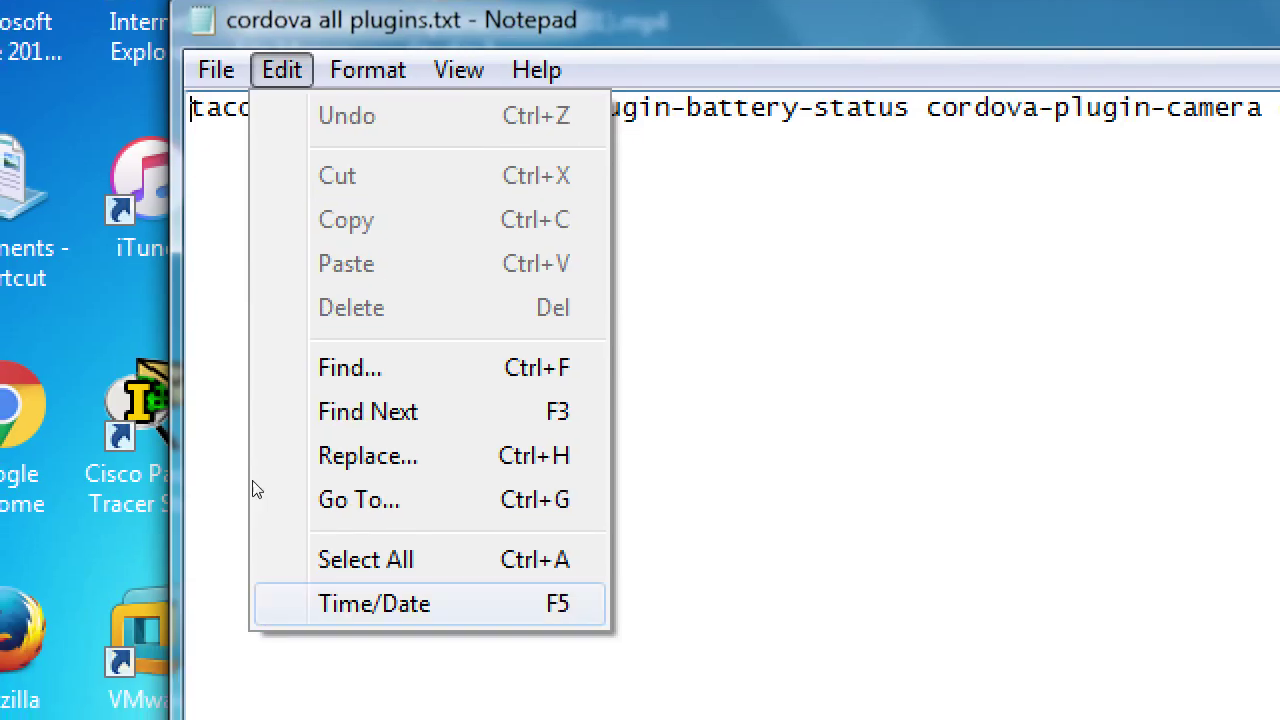
pyautogui.press('Up')
pyautogui.press('Return')
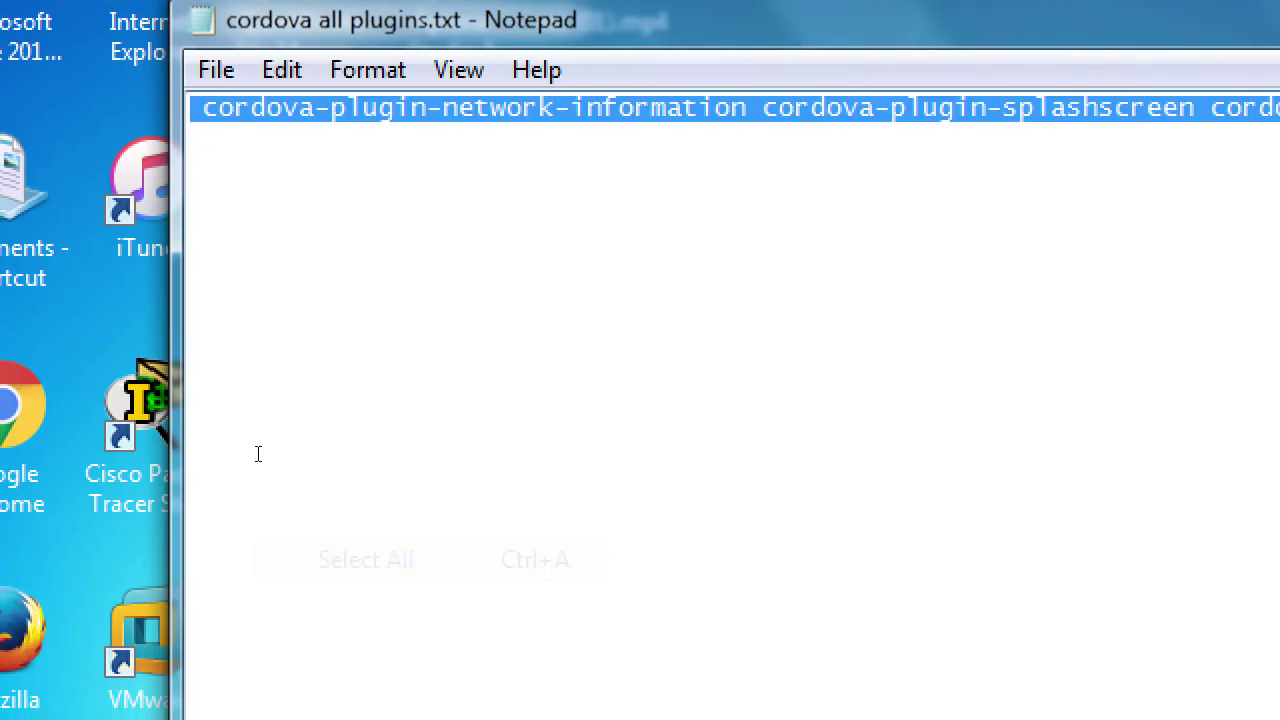
# Copy the whole selected taco plugin add command from the plugins text file.
pyautogui.press('alt')
pyautogui.press('Right')
pyautogui.press('Down')
pyautogui.press('Down')
pyautogui.press('Return')
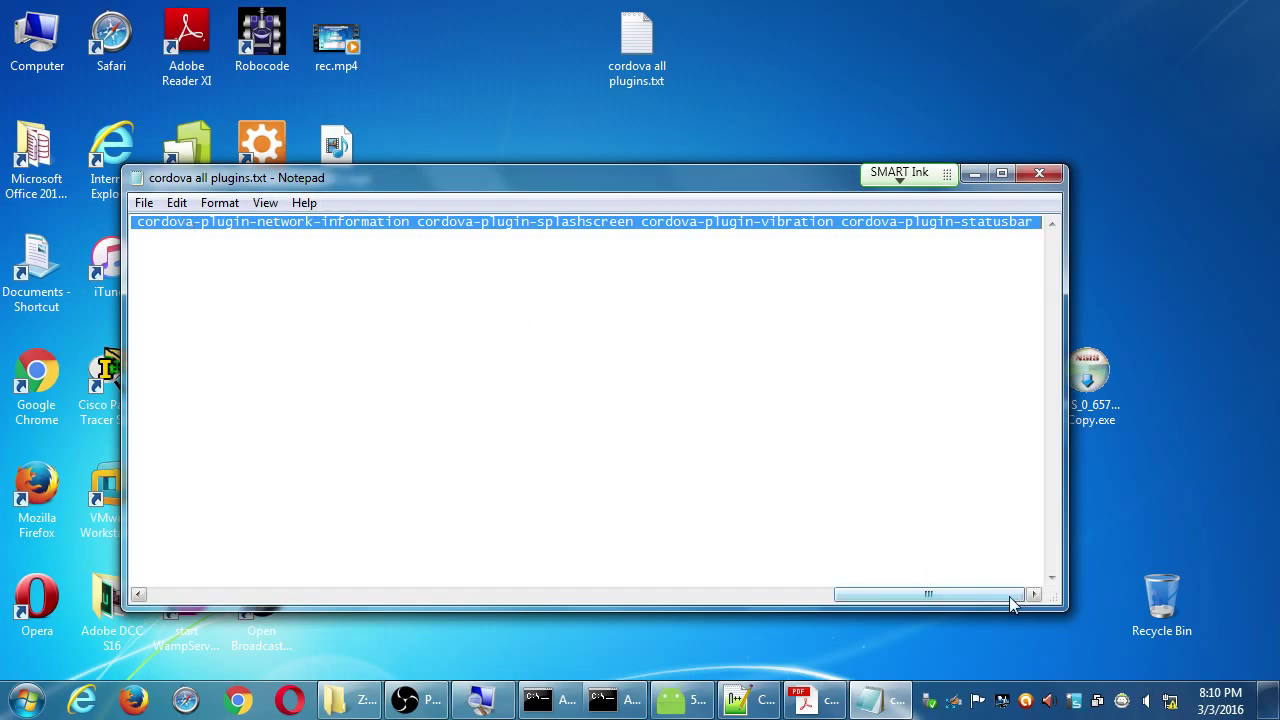
pyautogui.moveTo(1020, 596); pyautogui.dragTo(170, 597)
pyautogui.click(177, 203)
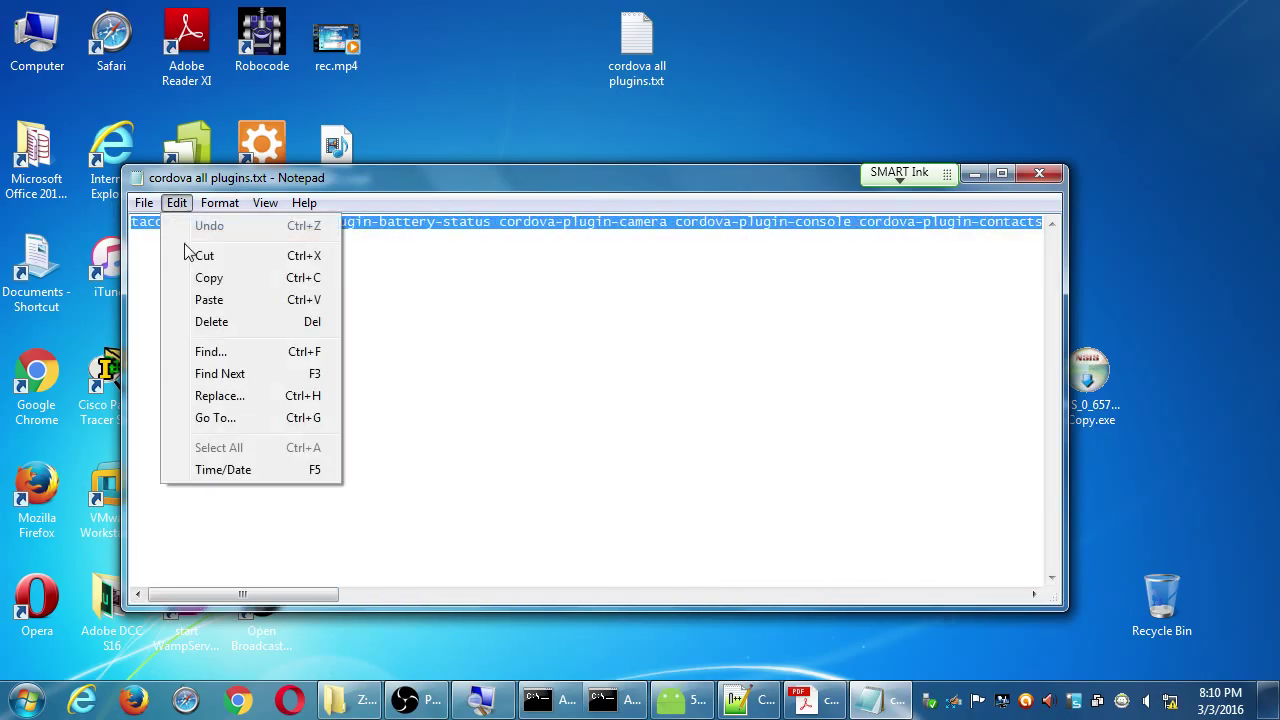
pyautogui.click(198, 279)
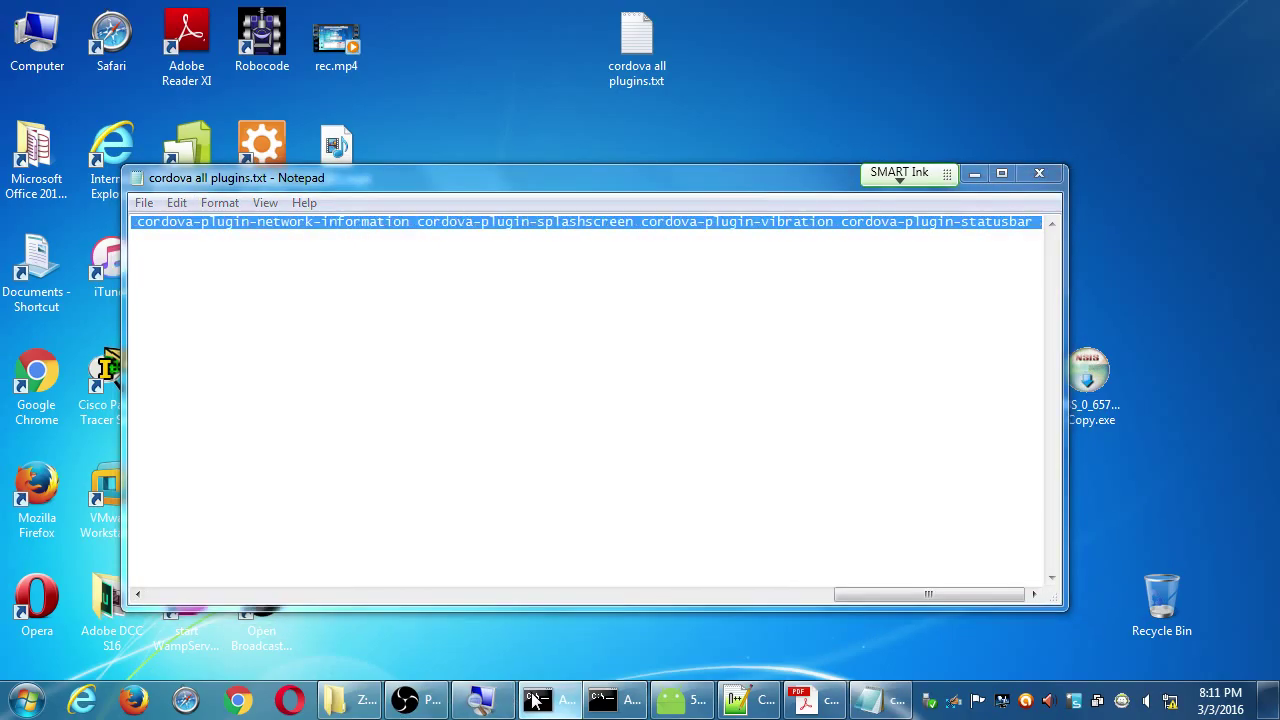
# Paste and run the copied taco plugin add command at the F:\apps\template prompt, then close the plugins text file.
pyautogui.click(537, 700)
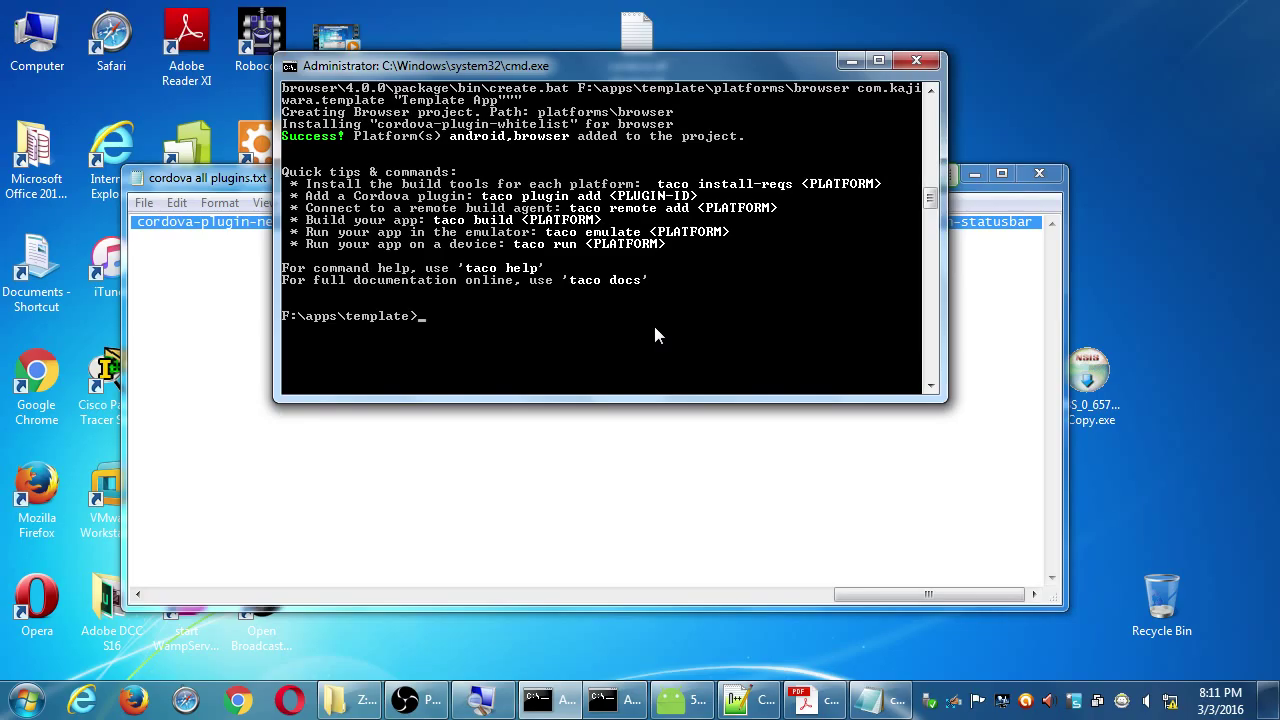
pyautogui.hotkey('ctrl', 'v')
pyautogui.press('BackSpace')
pyautogui.press('BackSpace')
pyautogui.rightClick(477, 324)
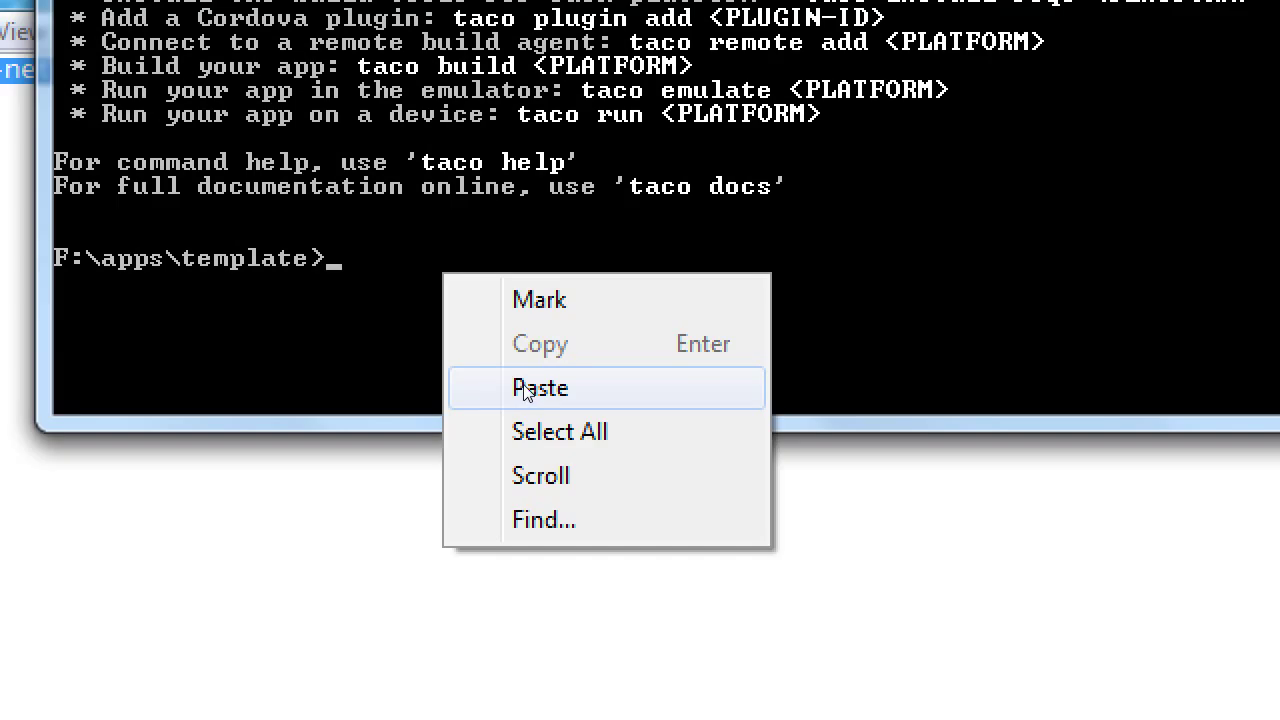
pyautogui.click(525, 390)
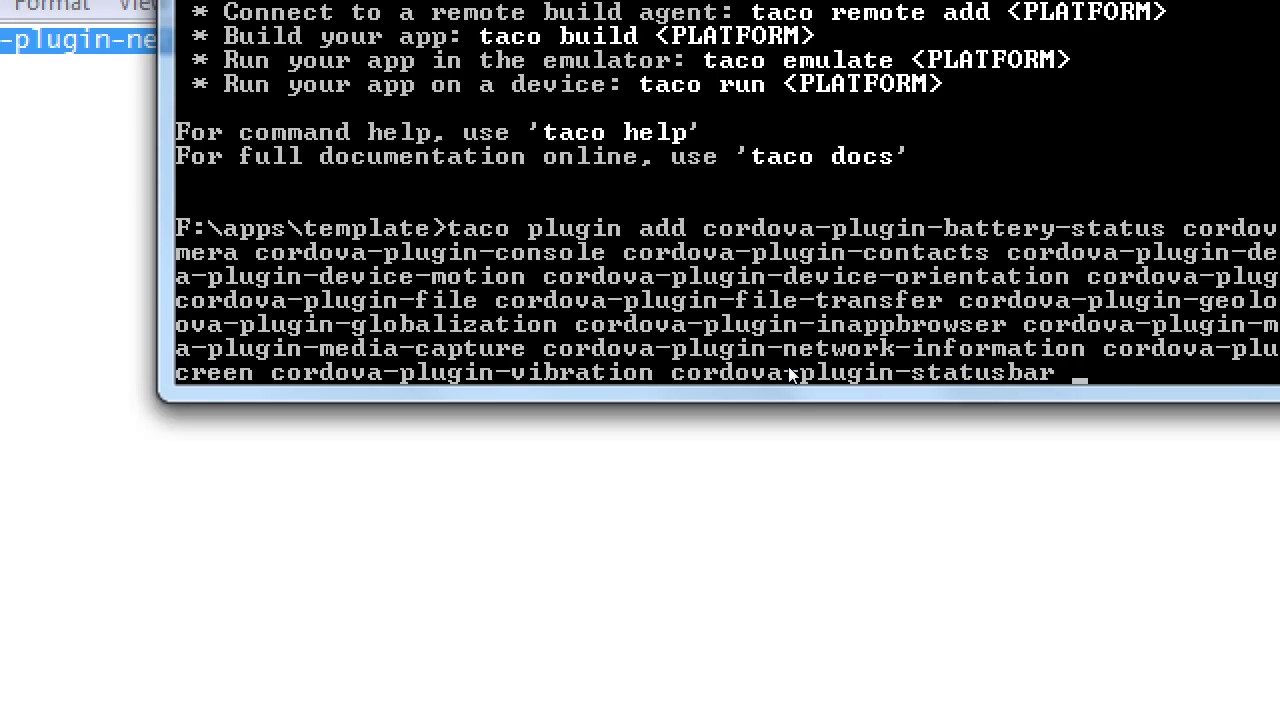
pyautogui.press('Return')
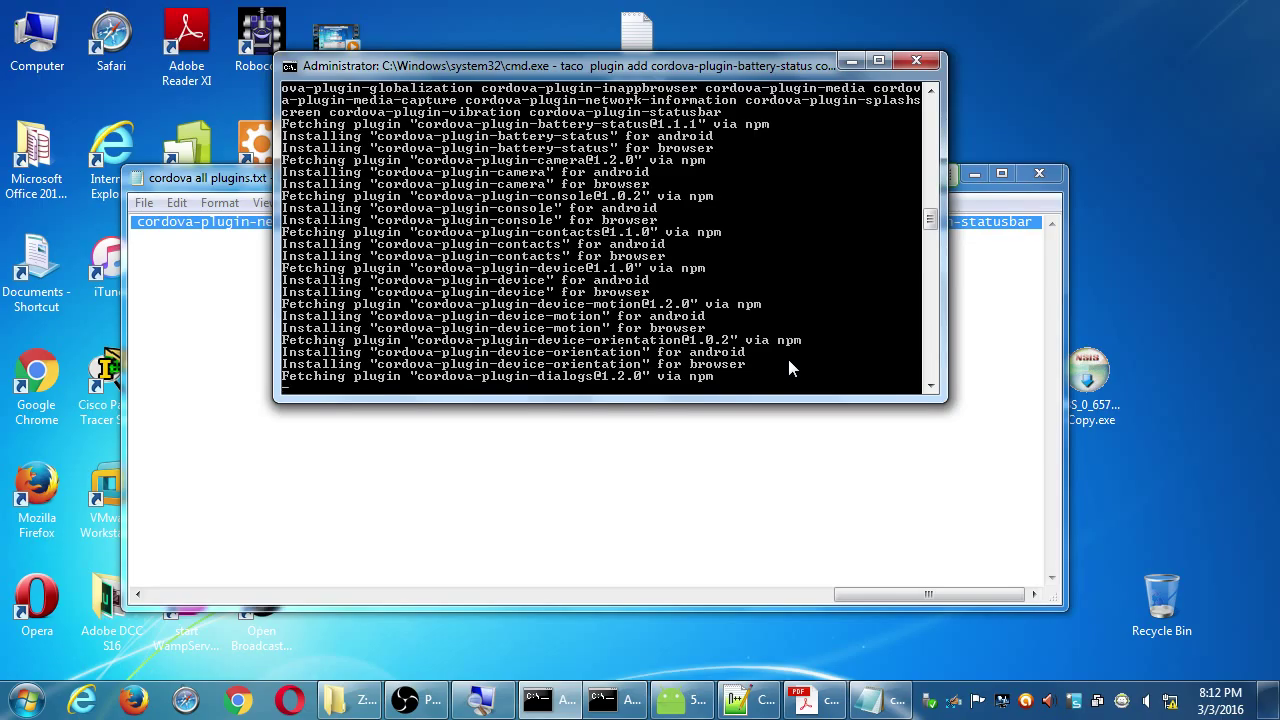
pyautogui.click(1045, 179)
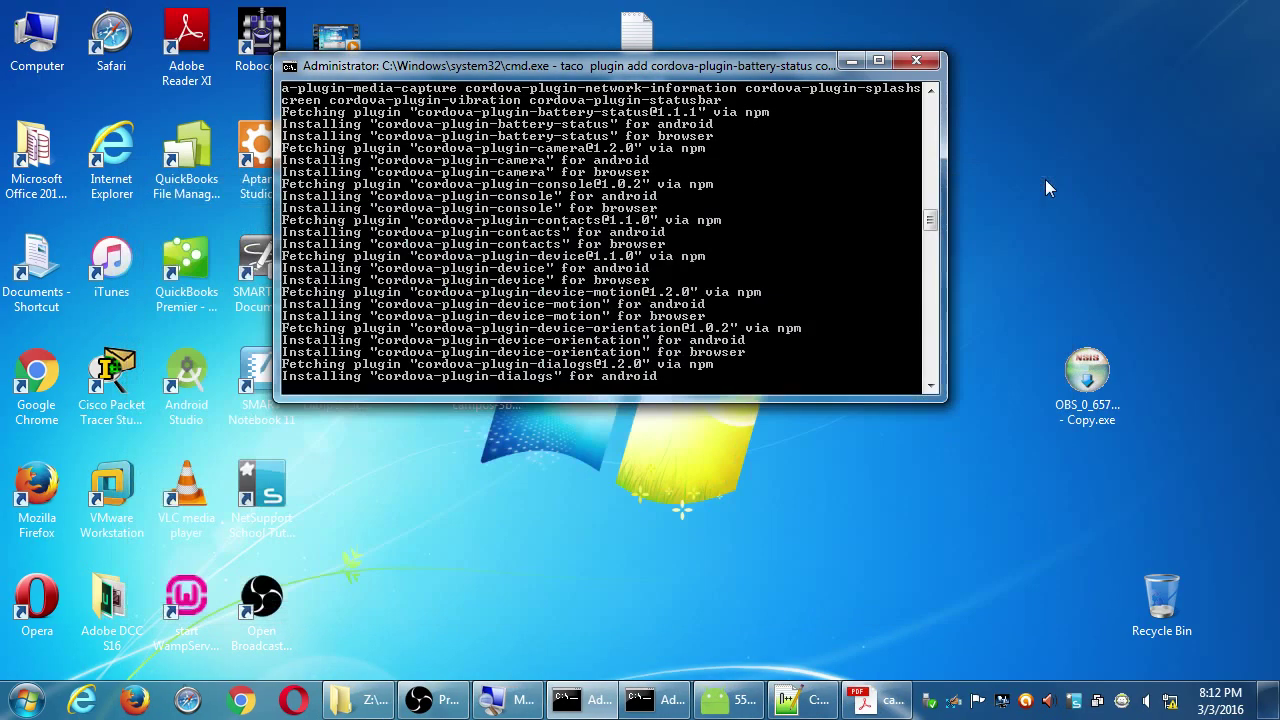
# Consult step 8 of the Cordova workflow PDF and run taco build at the F:\apps\template prompt.
pyautogui.moveTo(791, 70); pyautogui.dragTo(806, 45)
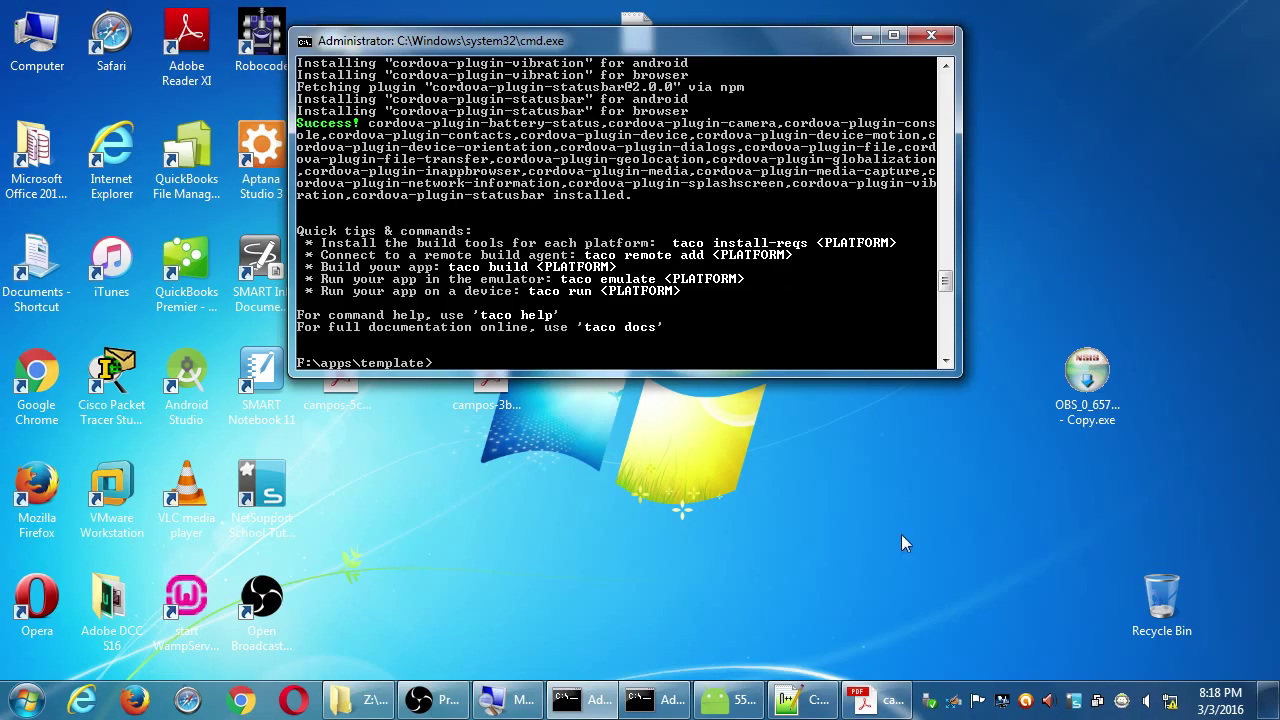
pyautogui.click(880, 699)
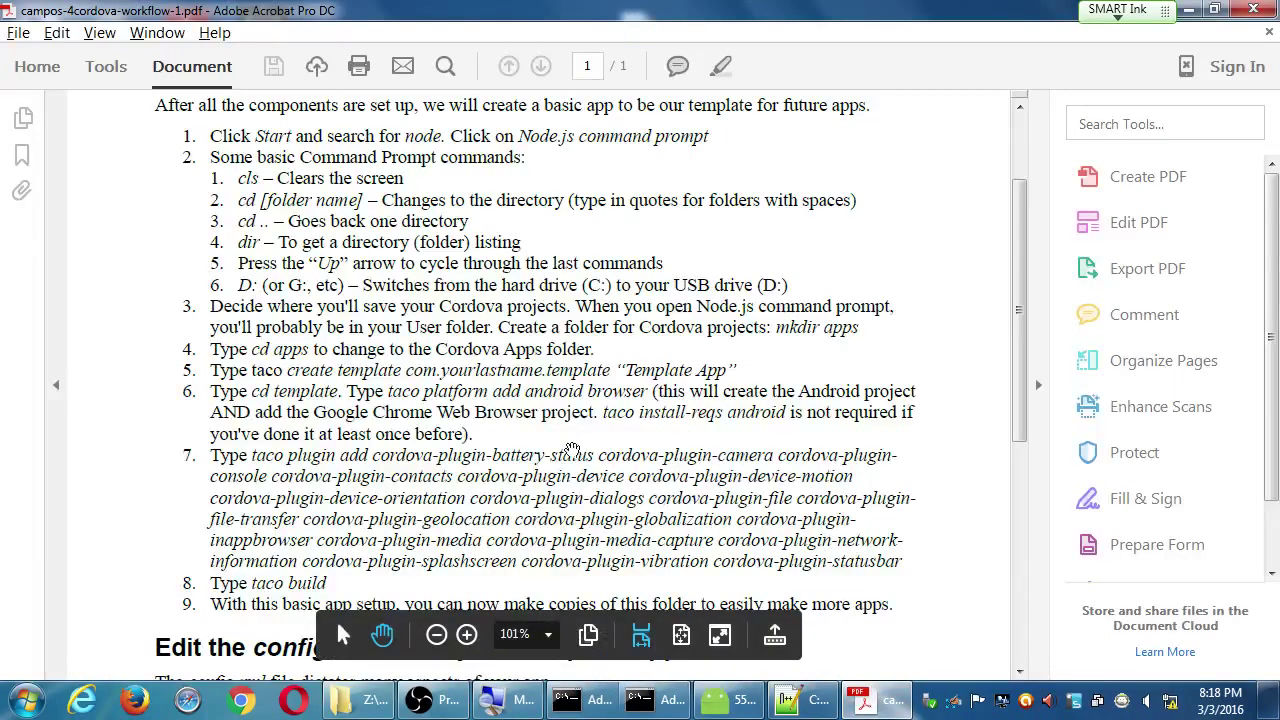
pyautogui.scroll(-1, 383, 414)
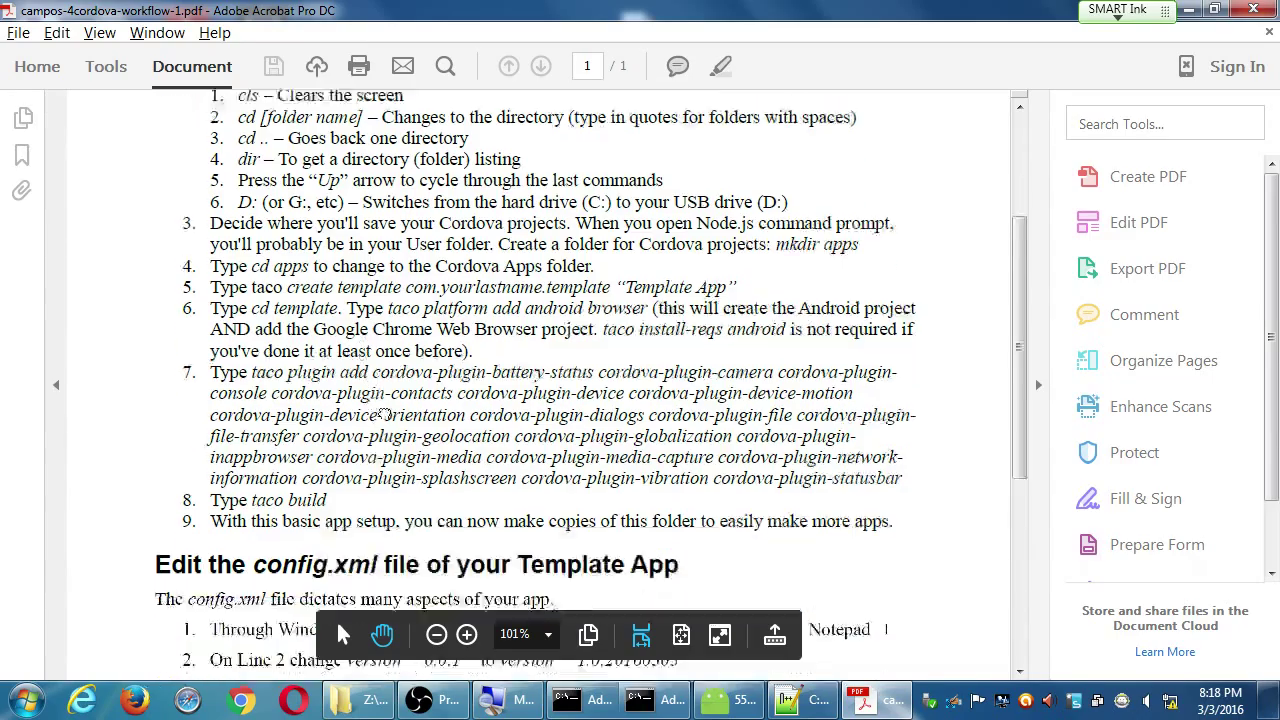
pyautogui.scroll(-1, 383, 414)
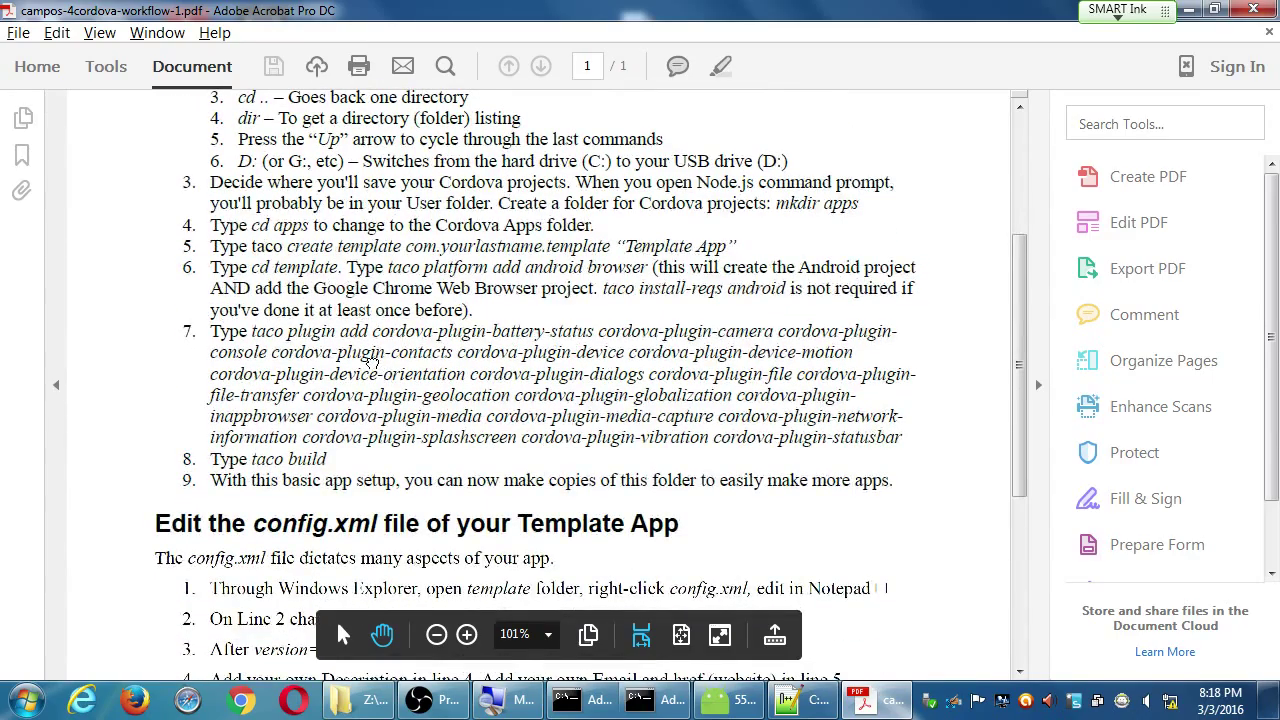
pyautogui.scroll(-1, 373, 362)
pyautogui.scroll(-1, 376, 350)
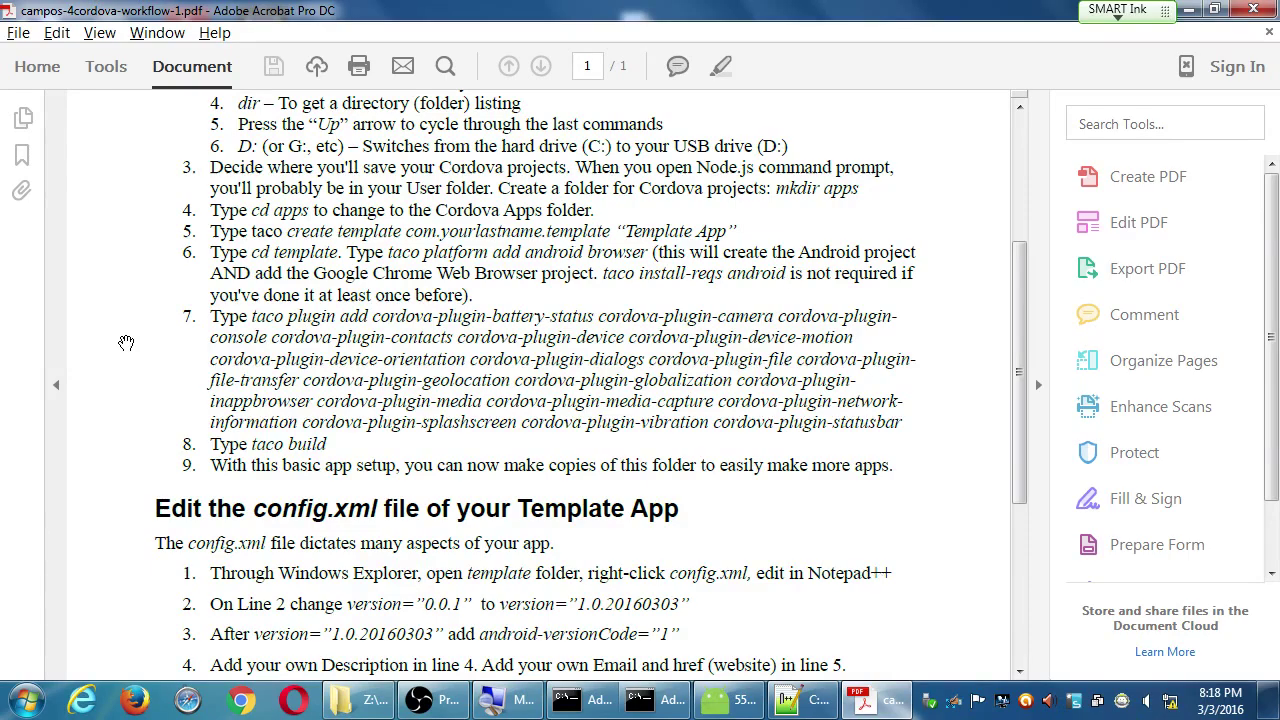
pyautogui.hotkey('alt', 'Tab')
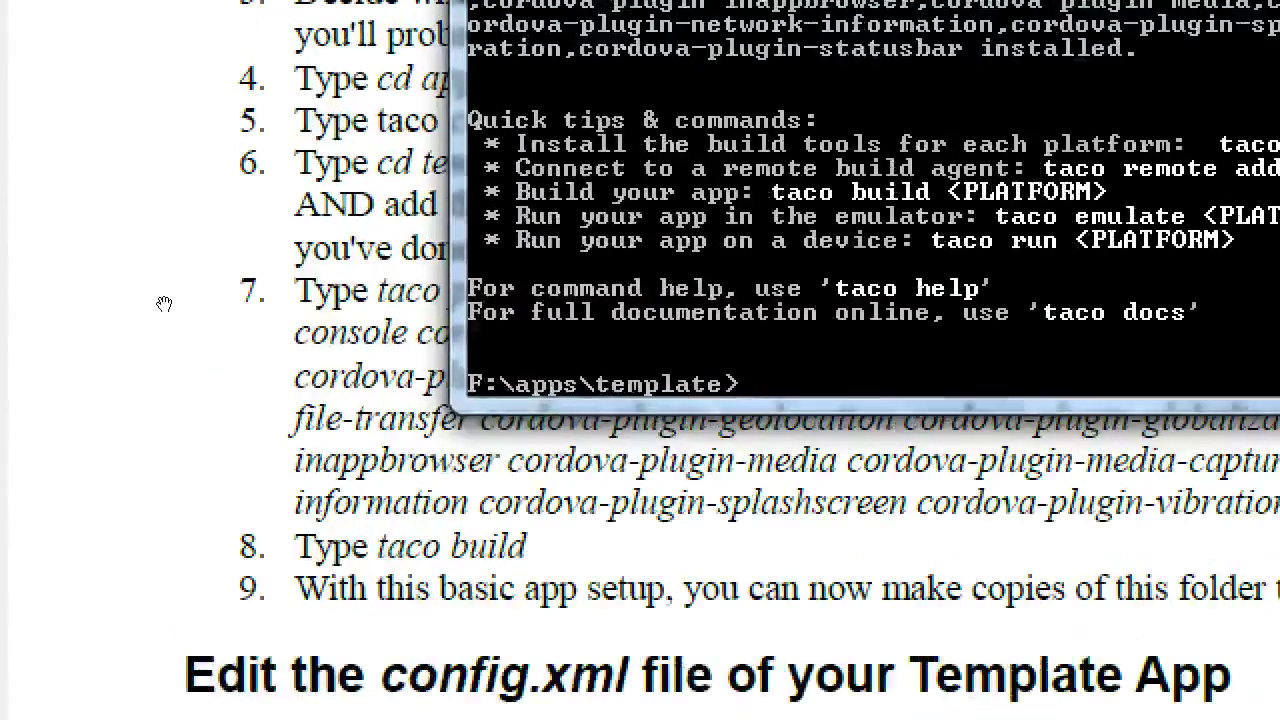
pyautogui.write('taco build')
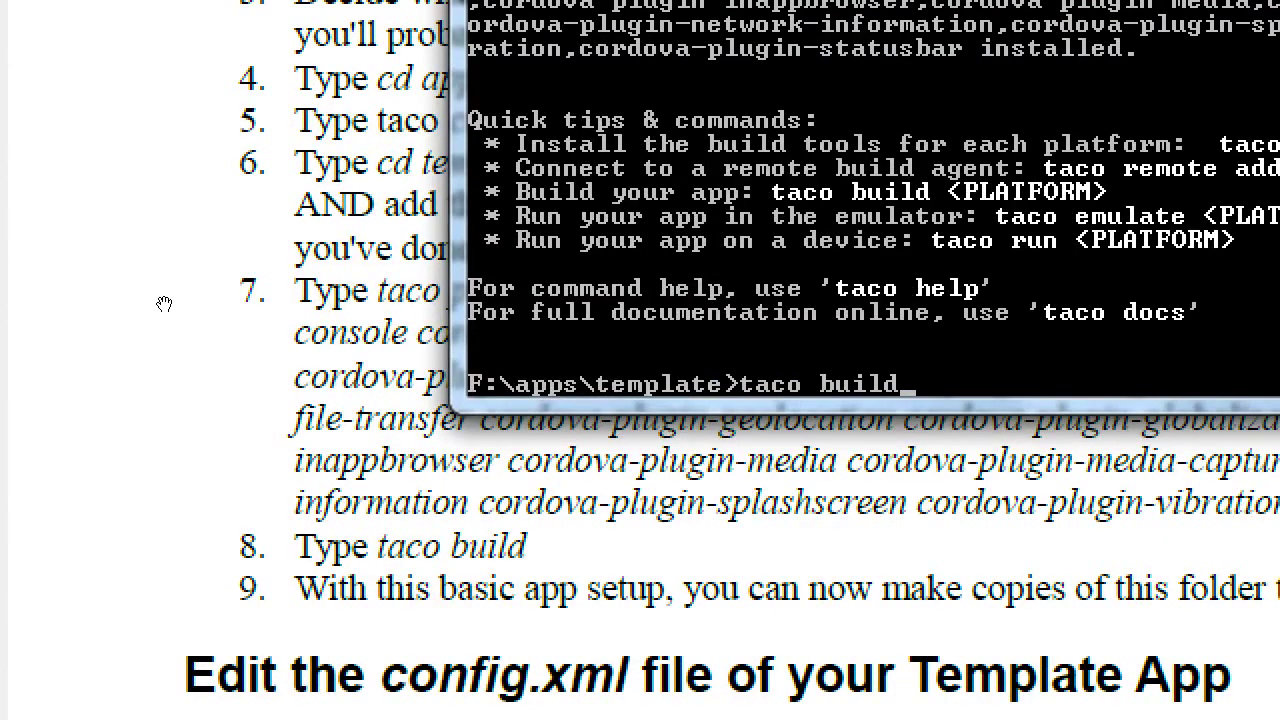
pyautogui.press('Return')
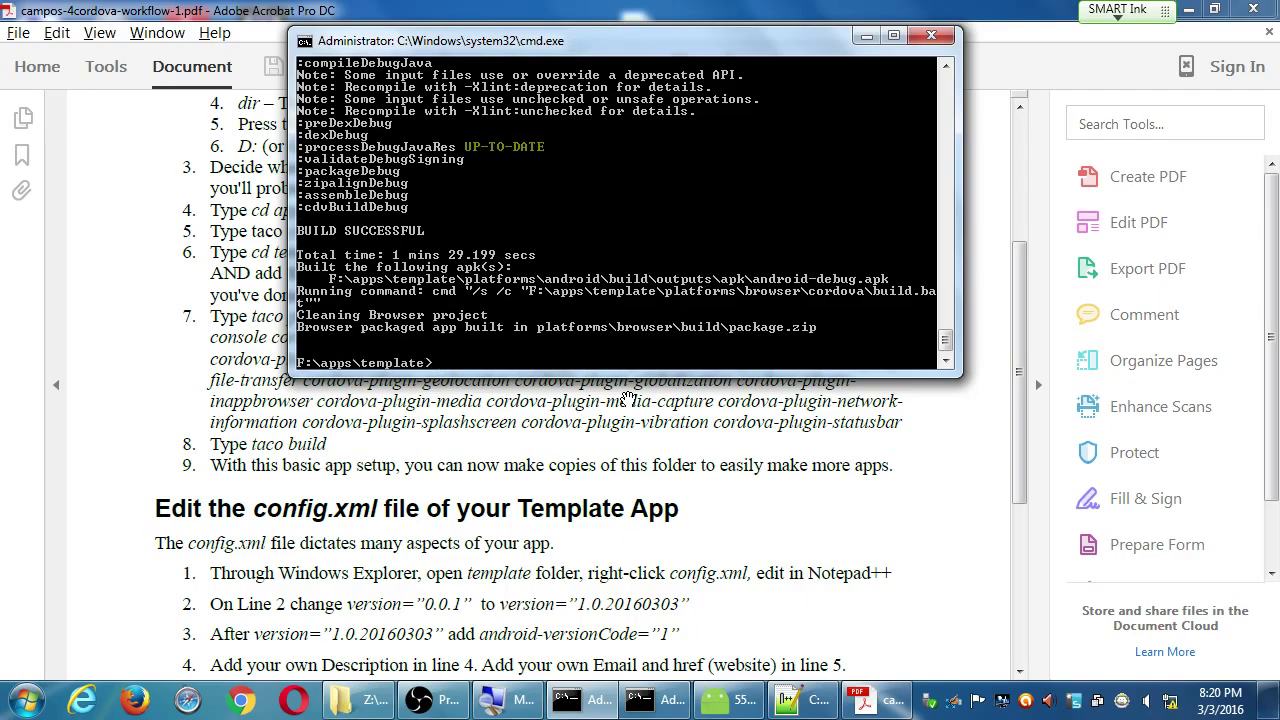
# Find the PDF's section on editing config.xml, and open config.xml from F:\apps\template in Notepad++.
pyautogui.click(188, 339)
pyautogui.scroll(-5, 239, 222)
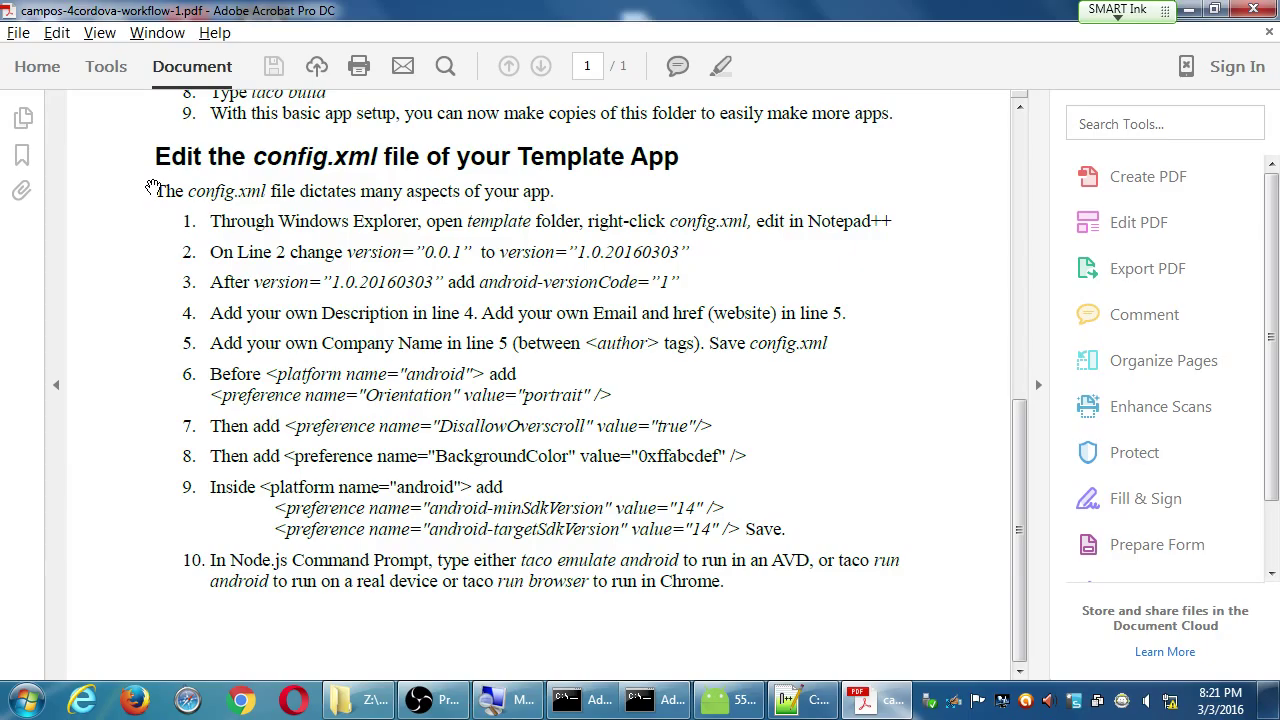
pyautogui.click(368, 708)
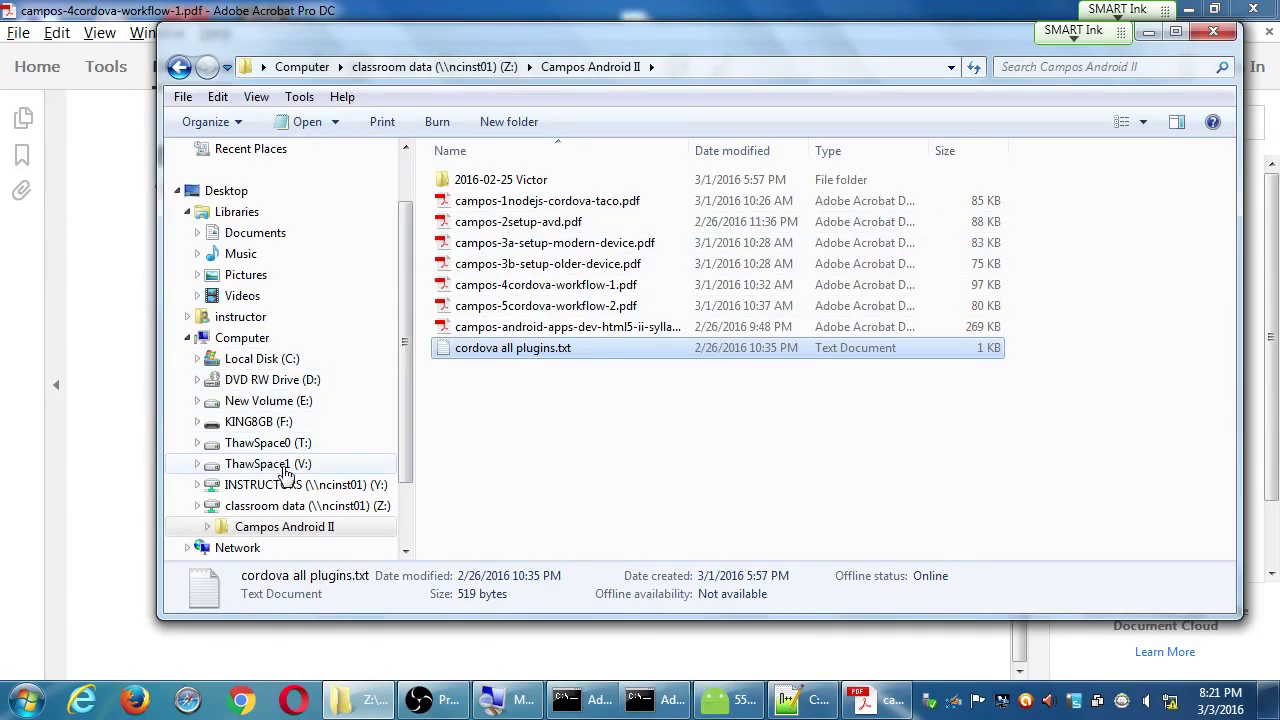
pyautogui.click(262, 424)
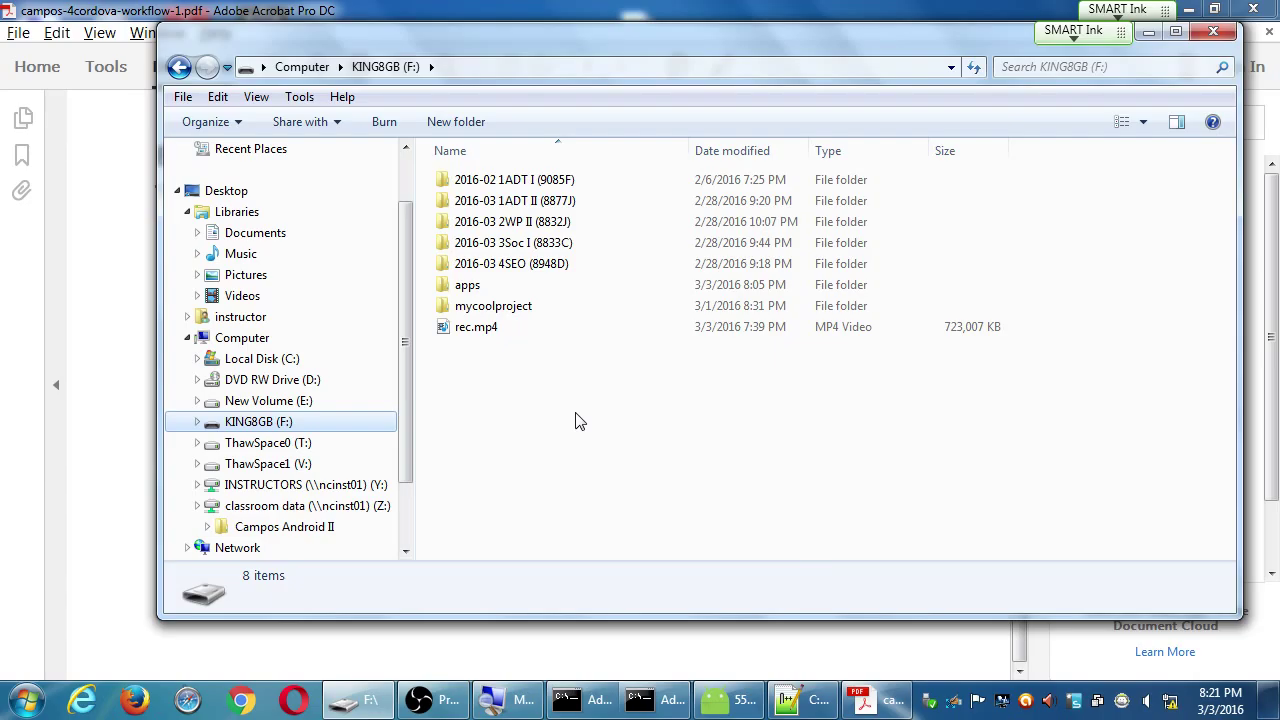
pyautogui.doubleClick(470, 288)
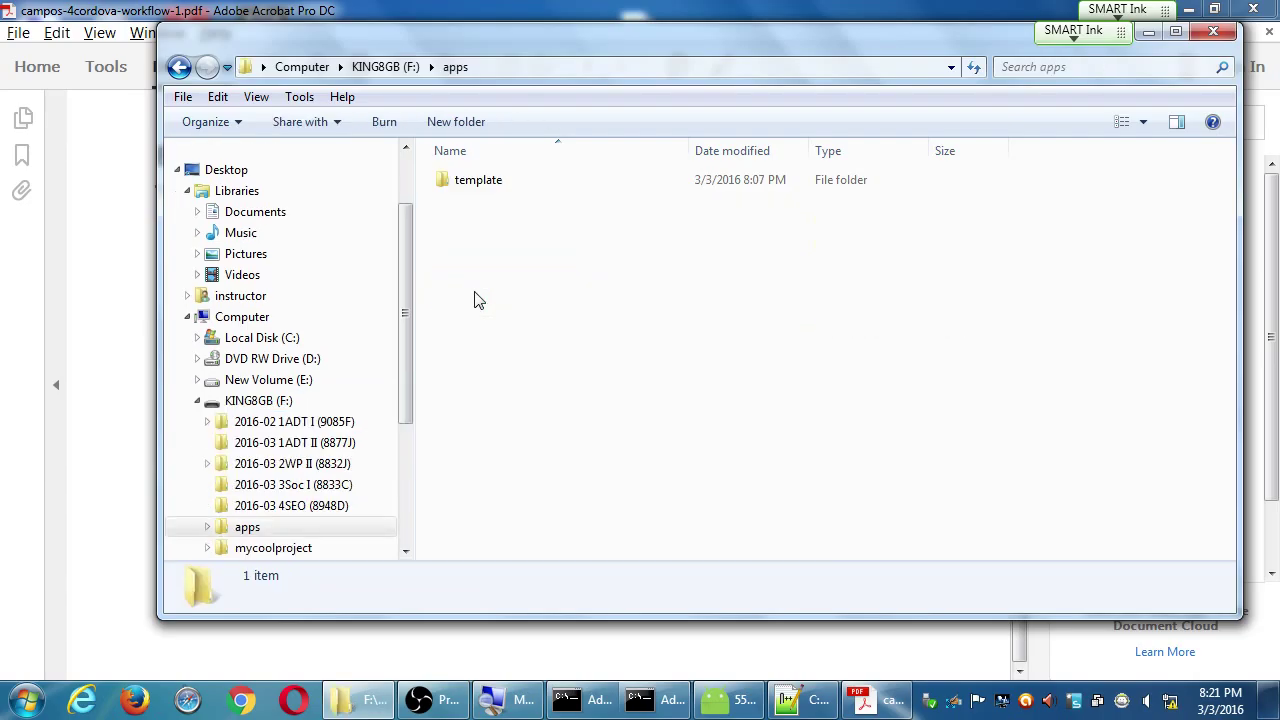
pyautogui.doubleClick(471, 186)
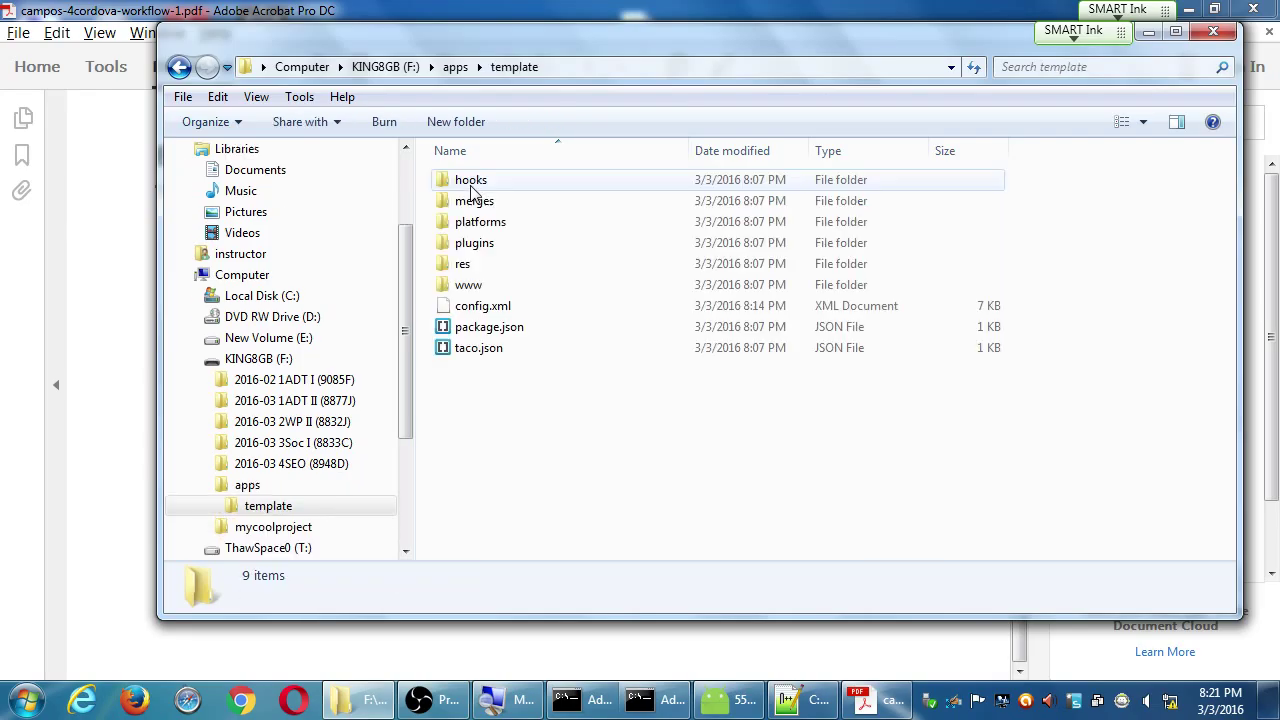
pyautogui.click(462, 308)
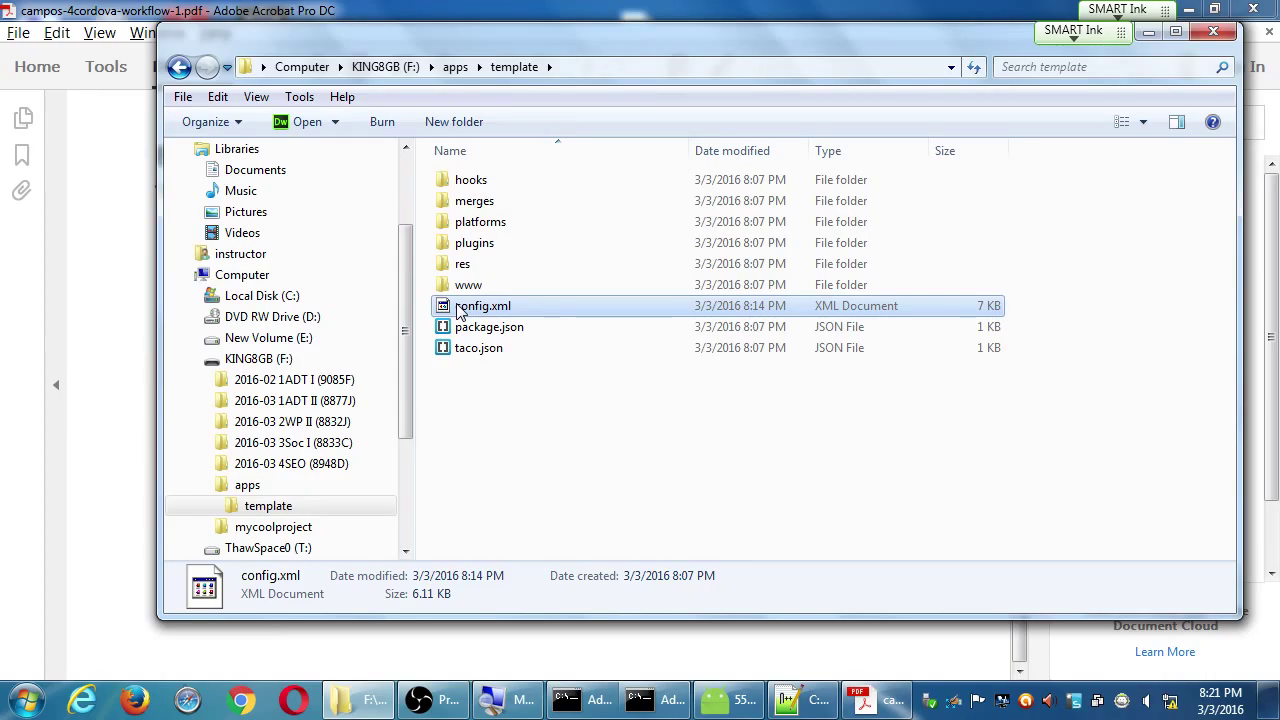
pyautogui.rightClick(460, 312)
pyautogui.click(530, 364)
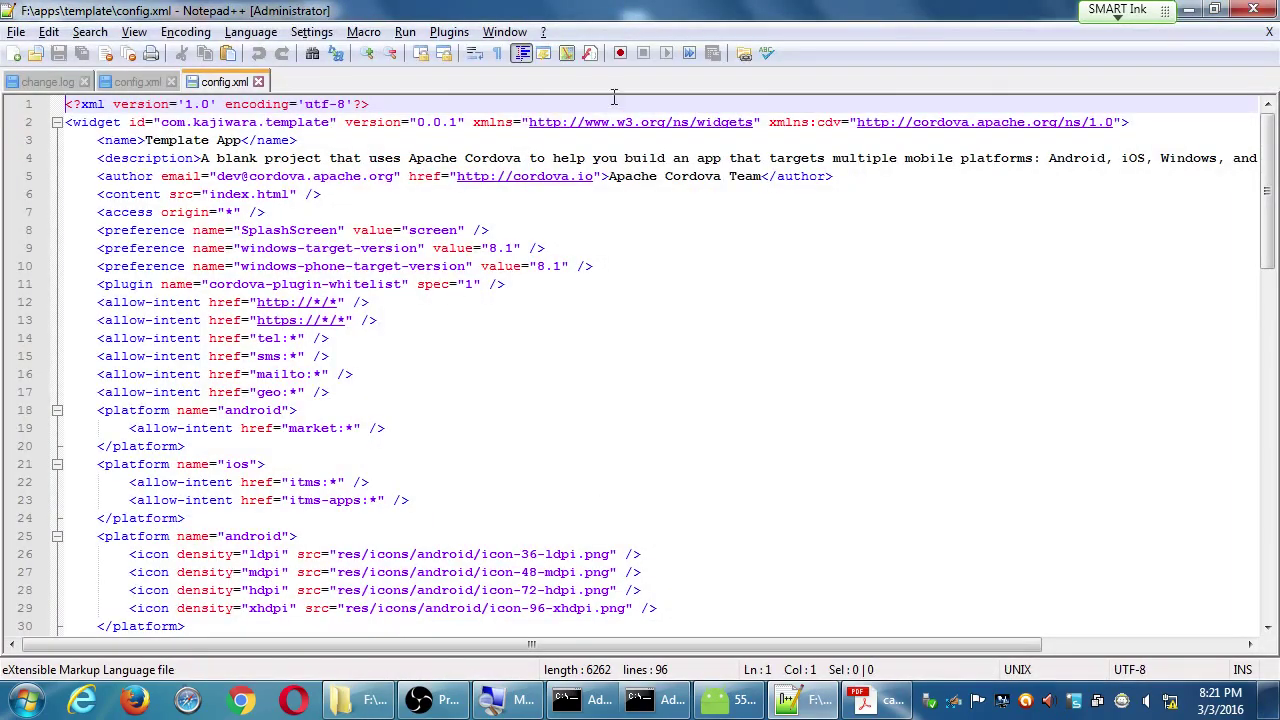
# Place the workflow PDF and config.xml windows side by side and collapse the PDF's tools pane to enlarge the page.
pyautogui.moveTo(578, 20); pyautogui.dragTo(1130, 21)
pyautogui.click(150, 415)
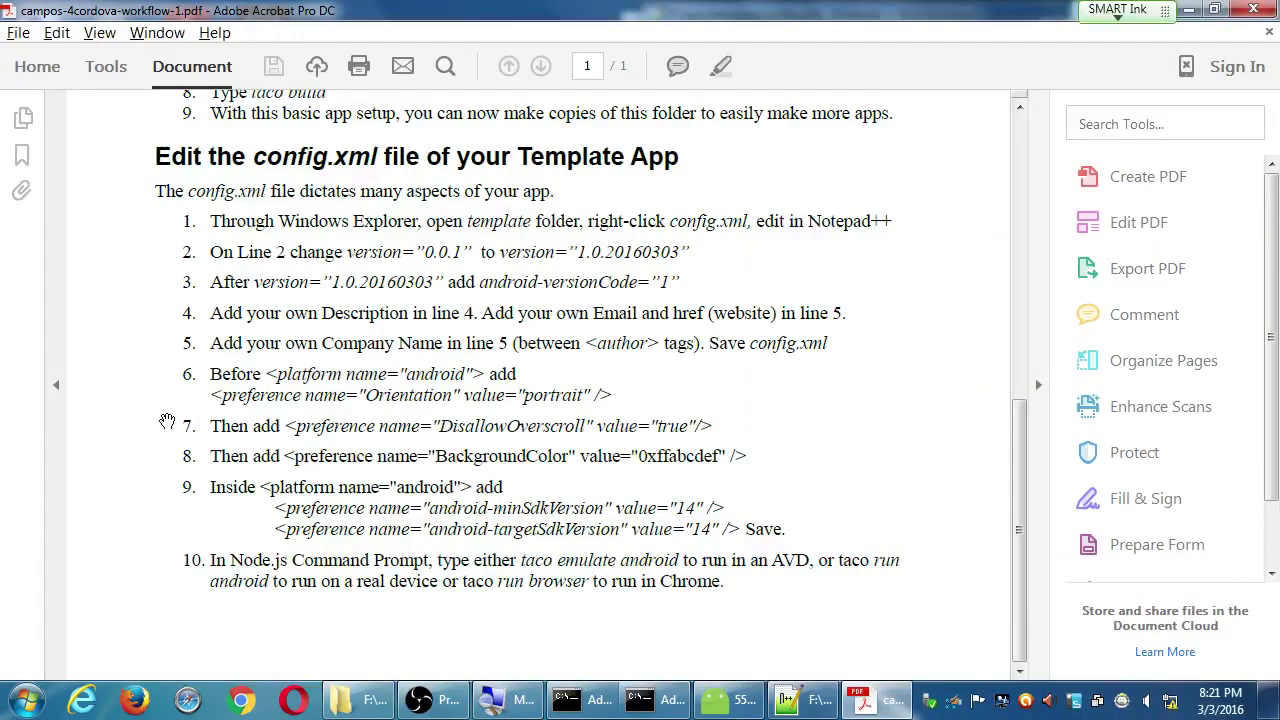
pyautogui.press('super+Left')
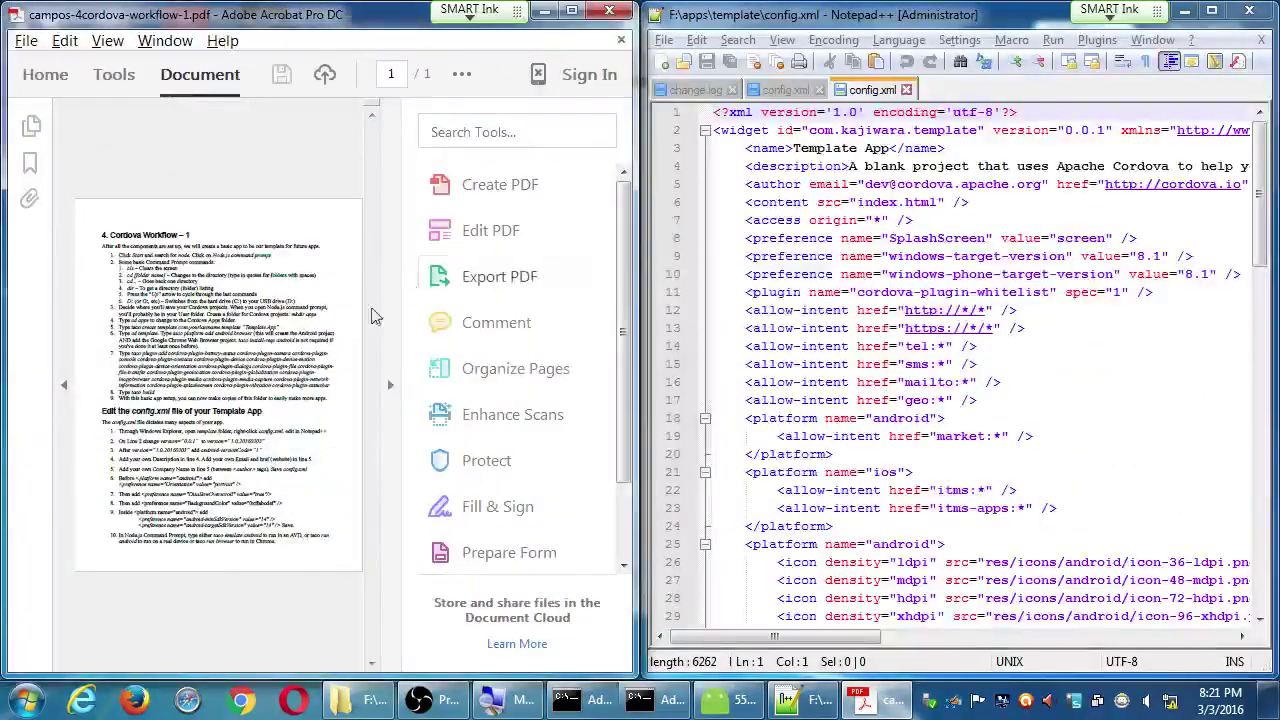
pyautogui.click(388, 385)
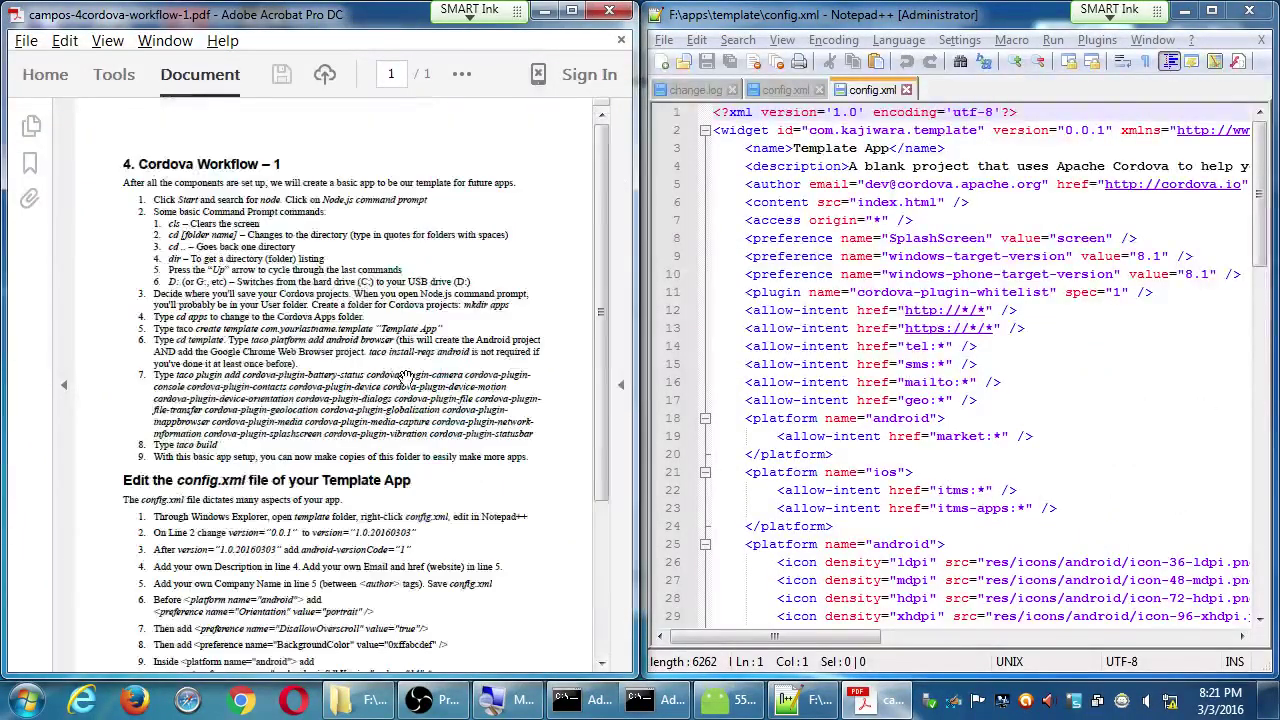
pyautogui.scroll(-5, 404, 375)
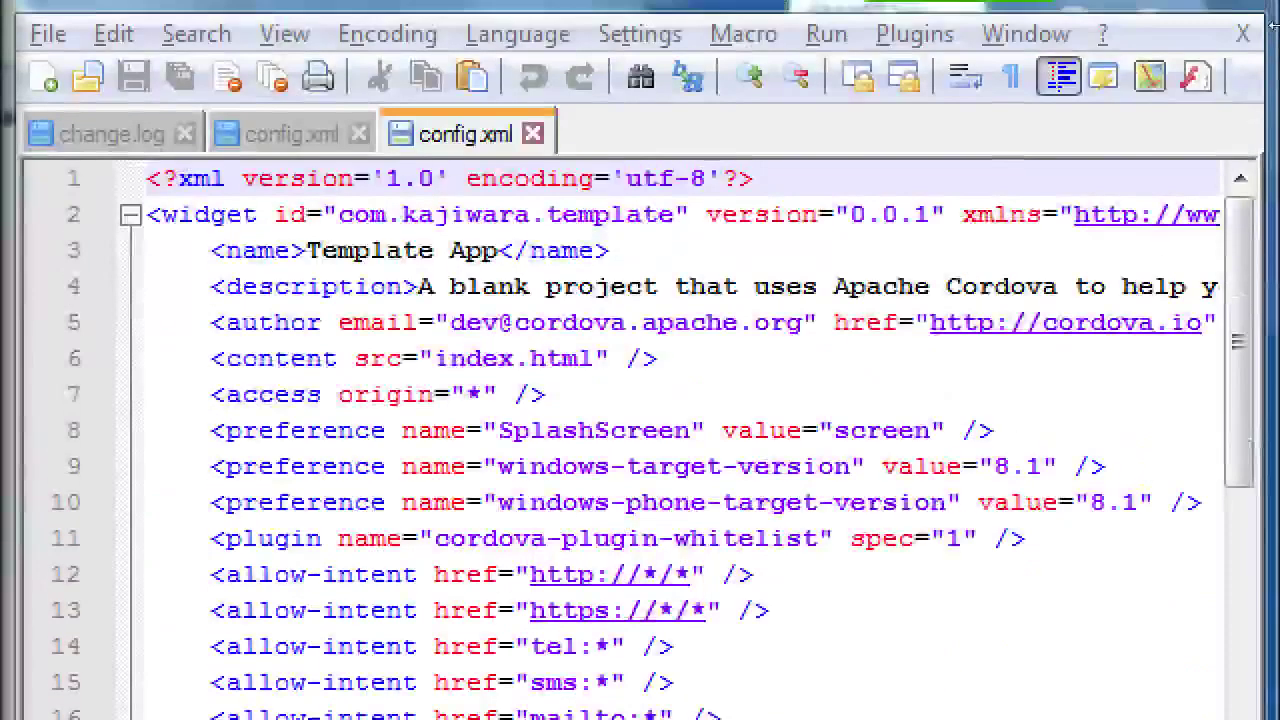
# Set the widget version on line 2 of config.xml to 1.0.20160303.
pyautogui.click(1110, 196)
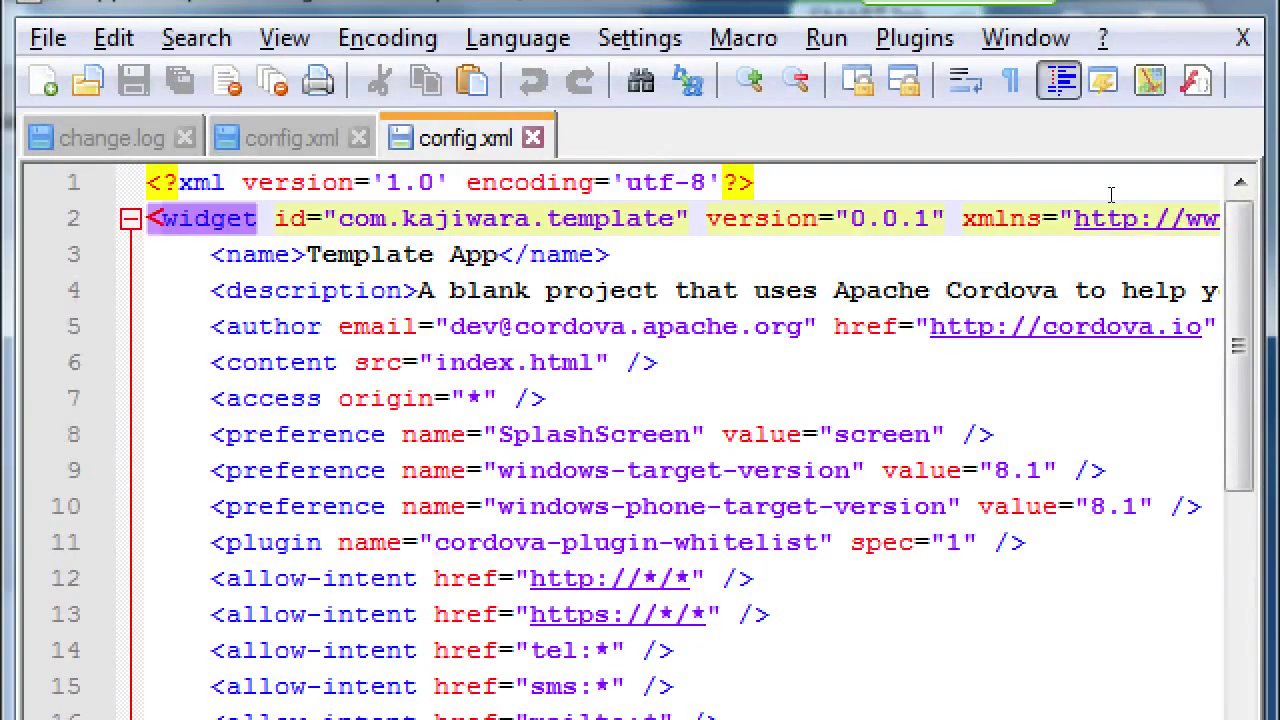
pyautogui.hotkey('shift', 'Right')
pyautogui.write('1')
pyautogui.press('Right')
pyautogui.press('Right')
pyautogui.press('Right')
pyautogui.press('Right')
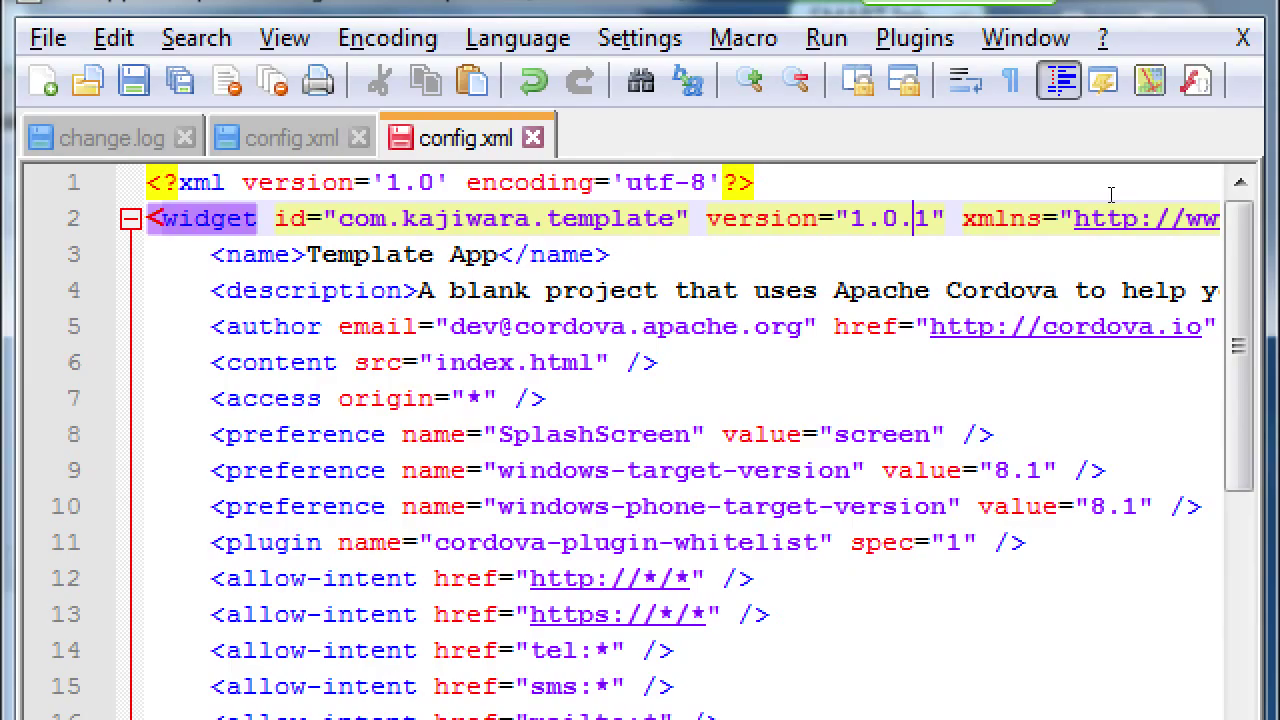
pyautogui.write('201')
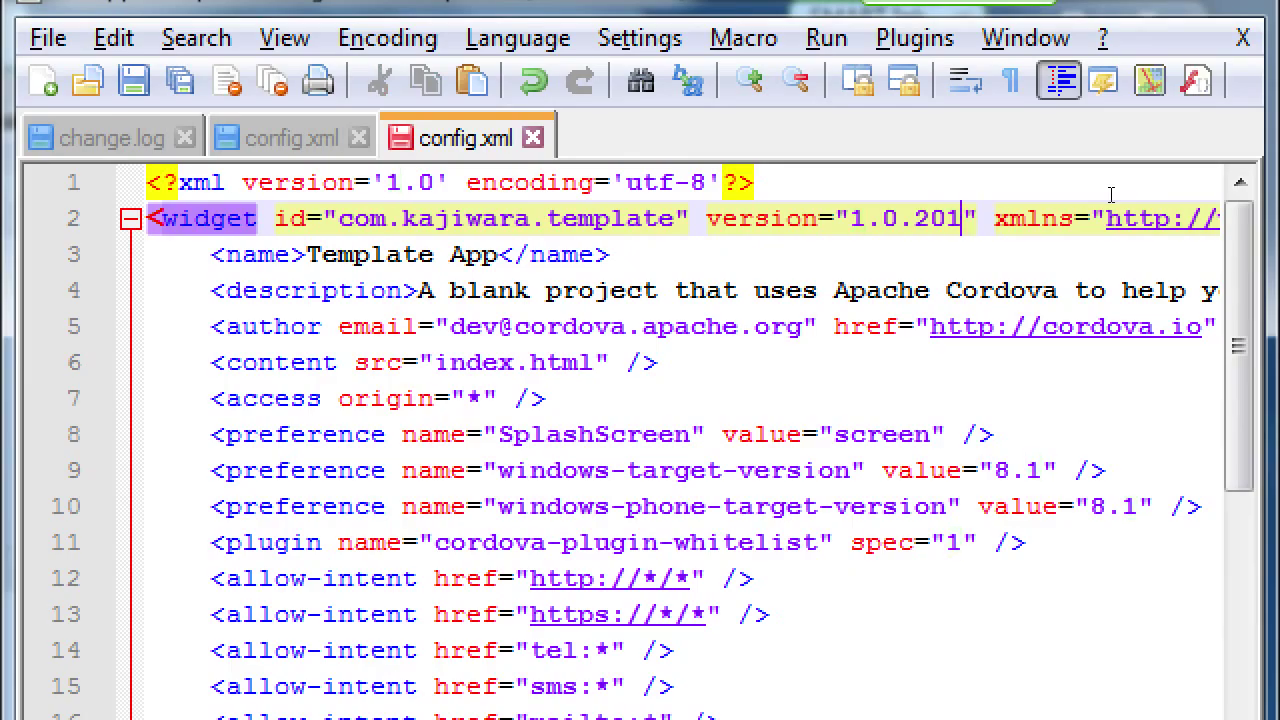
pyautogui.write('6030')
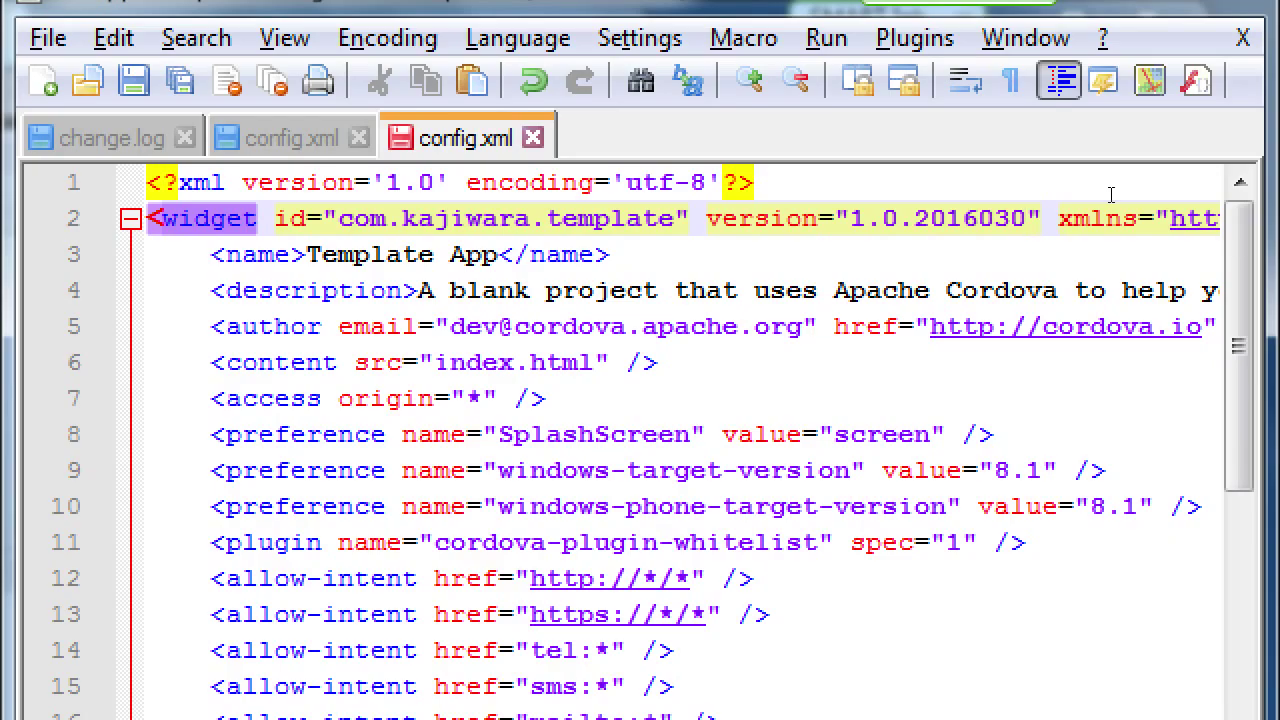
pyautogui.write('03')
pyautogui.press('BackSpace')
pyautogui.press('BackSpace')
pyautogui.write('3e')
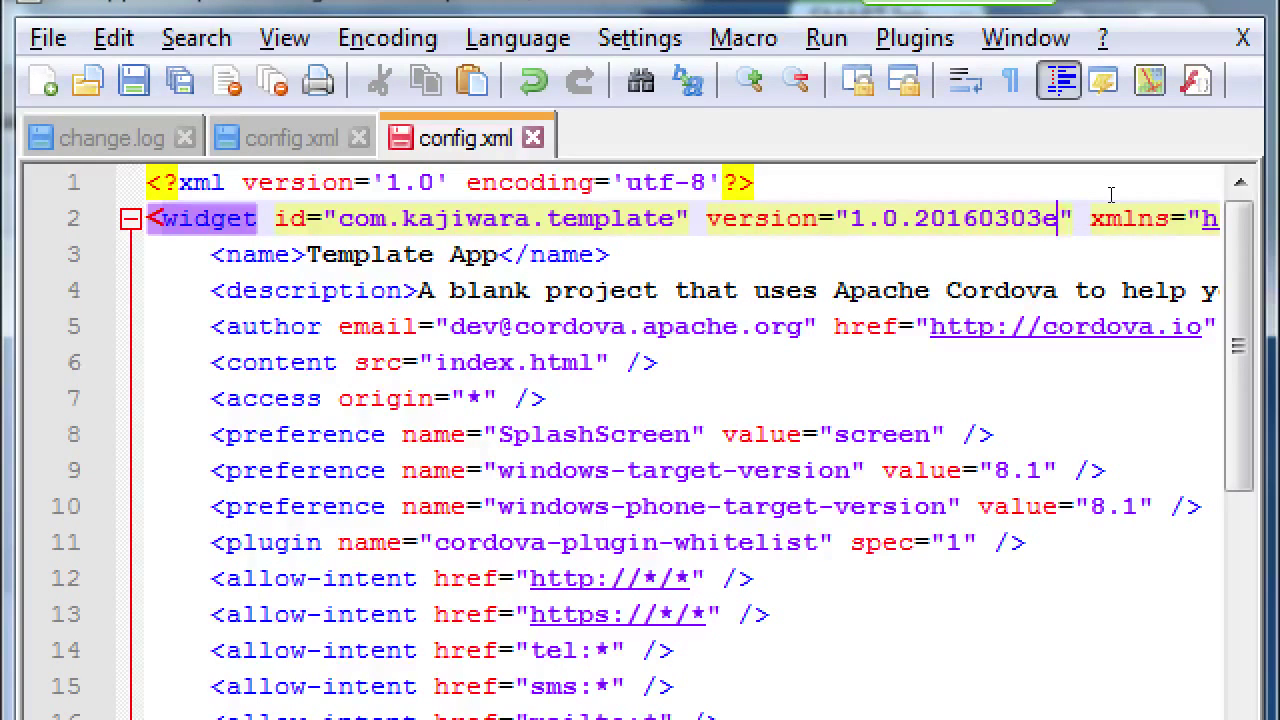
pyautogui.press('BackSpace')
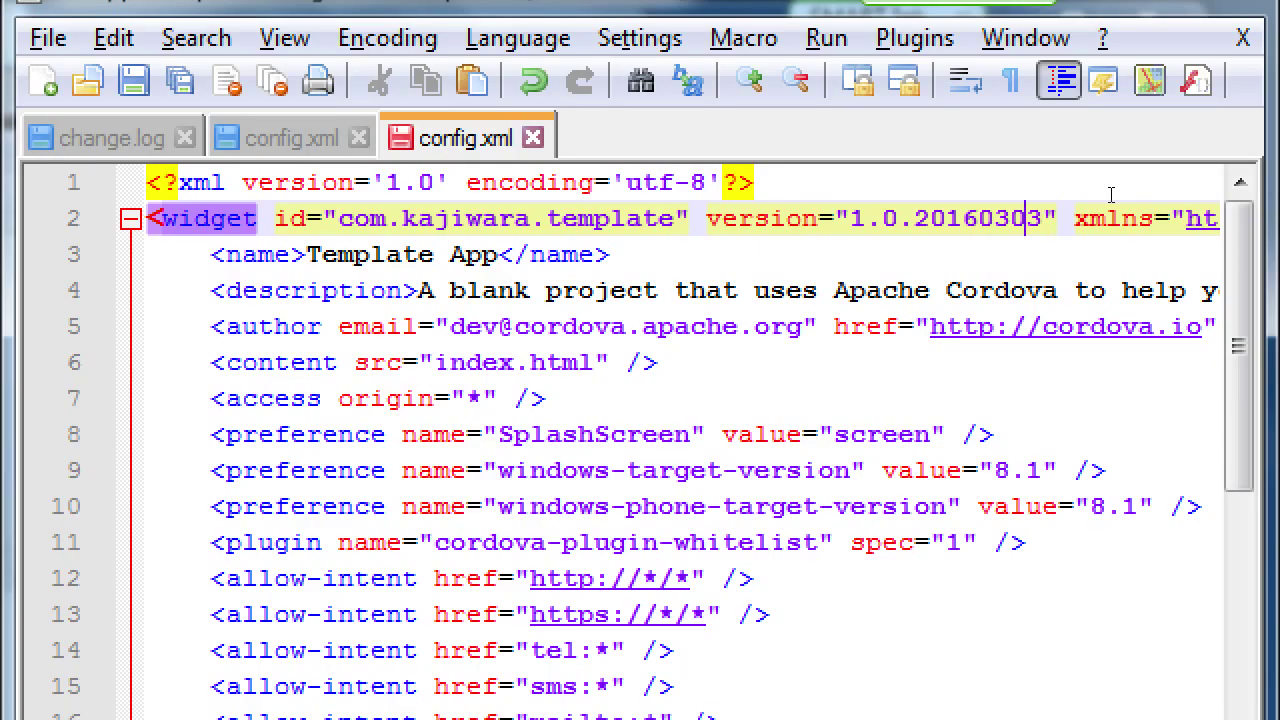
# Change the major number of the widget version to 2 and its year to 2017, giving 2.0.20170303.
pyautogui.press('Left')
pyautogui.press('Left')
pyautogui.press('Left')
pyautogui.press('Left')
pyautogui.hotkey('shift', 'Left')
pyautogui.write('2')
pyautogui.press('Right')
pyautogui.press('Right')
pyautogui.press('Right')
pyautogui.press('Right')
pyautogui.press('Right')
pyautogui.press('Right')
pyautogui.hotkey('shift', 'Right')
pyautogui.write('7')
# Select the trailing digits 70303 of the widget version on line 2.
pyautogui.press('Right')
pyautogui.press('Right')
pyautogui.press('Right')
pyautogui.press('Right')
pyautogui.hotkey('shift', 'Left')
pyautogui.hotkey('shift', 'Left')
pyautogui.hotkey('shift', 'Left')
pyautogui.hotkey('shift', 'Left')
pyautogui.hotkey('shift', 'Left')
pyautogui.hotkey('shift', 'Left')
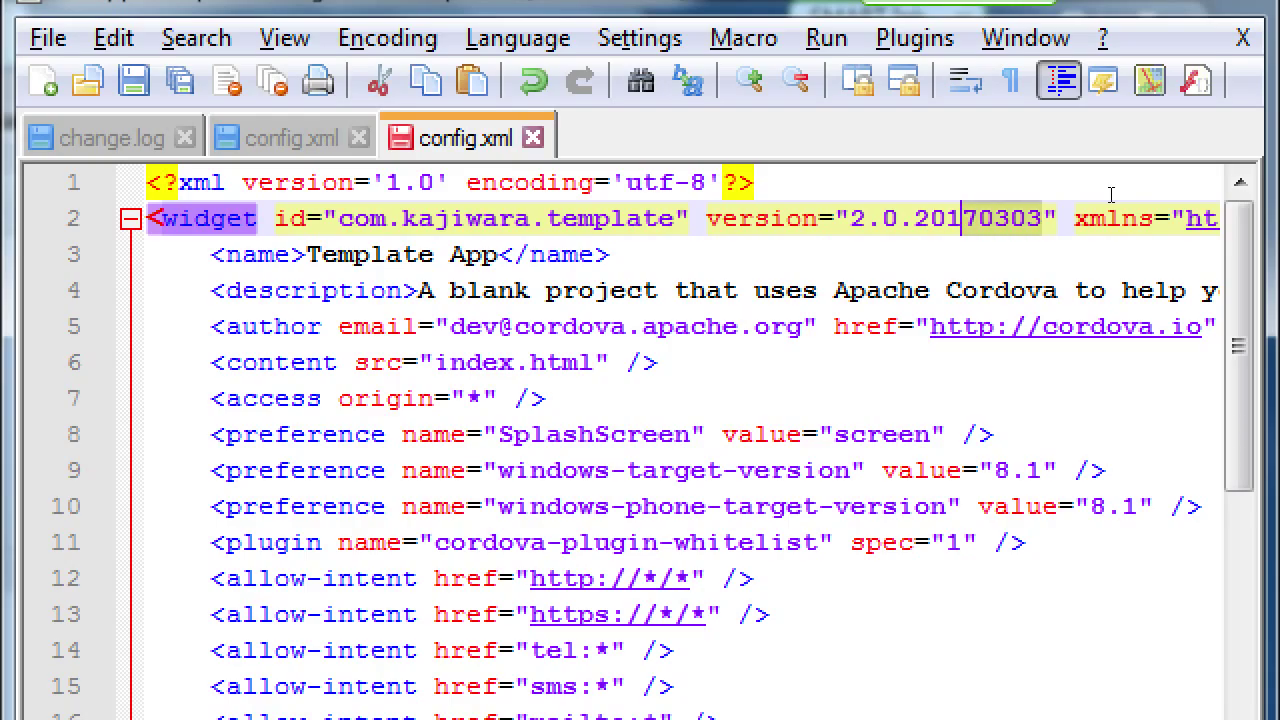